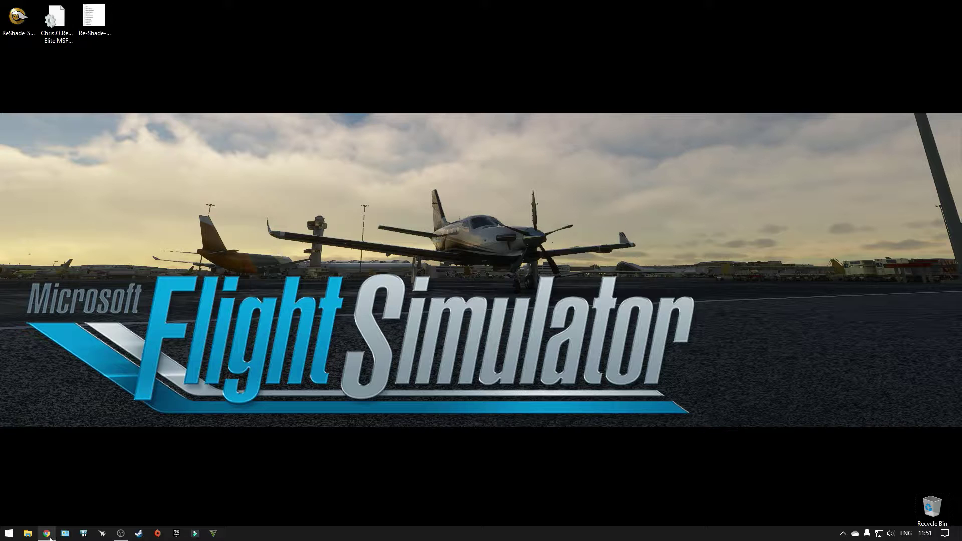
Switch to Chrome, download ReShade 4.7.0 from reshade.me and close the browser
{"action": "left_click", "coordinate": [47, 534]}
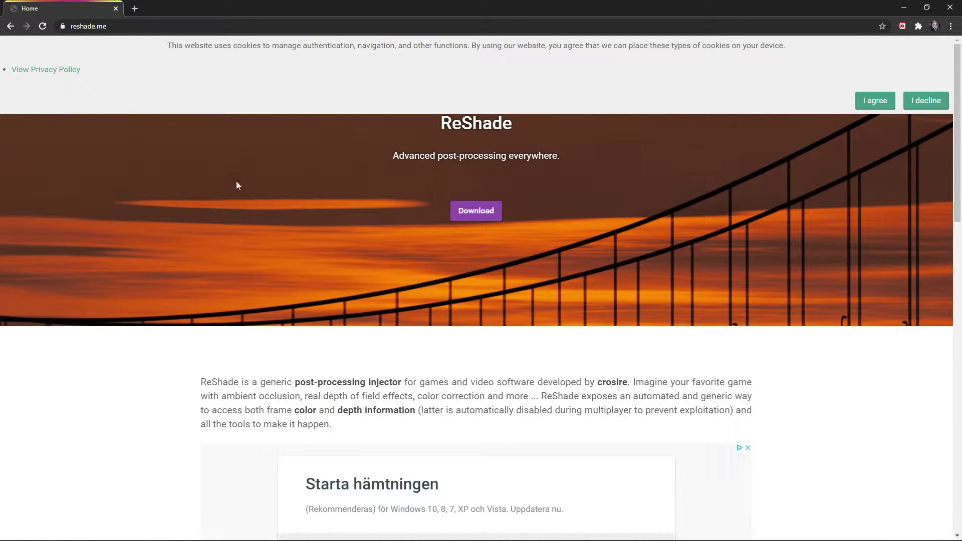
{"action": "left_click", "coordinate": [170, 27]}
{"action": "left_click", "coordinate": [170, 28]}
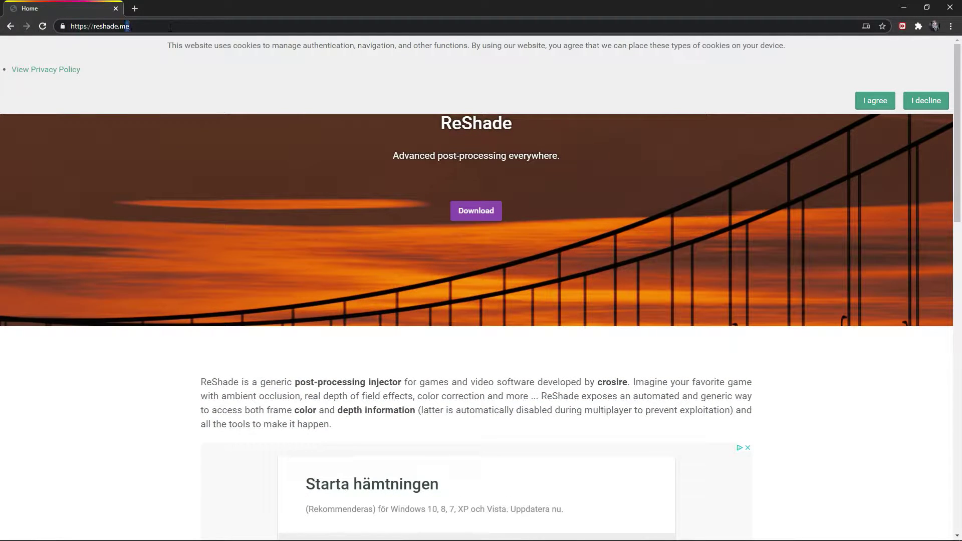
{"action": "left_click_drag", "start_coordinate": [128, 26], "coordinate": [63, 24]}
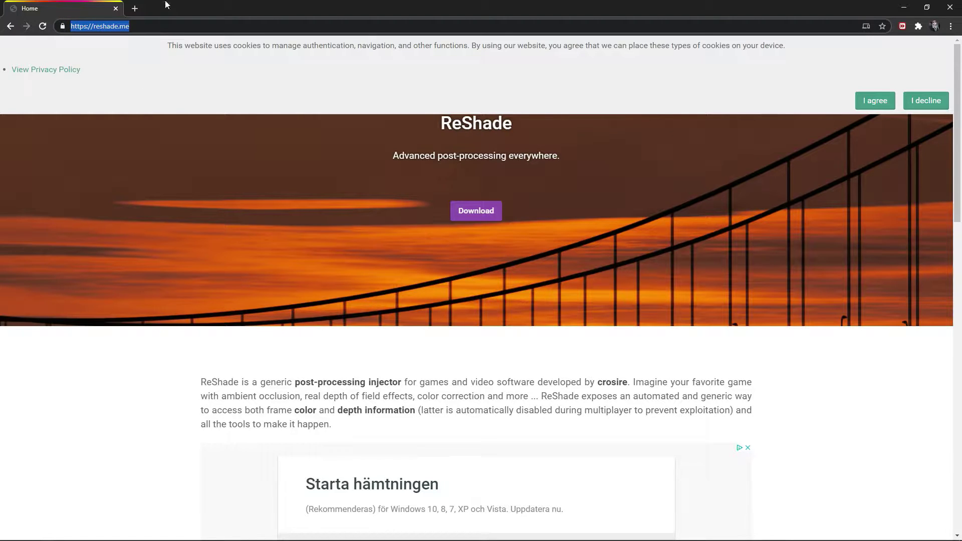
{"action": "left_click", "coordinate": [353, 214]}
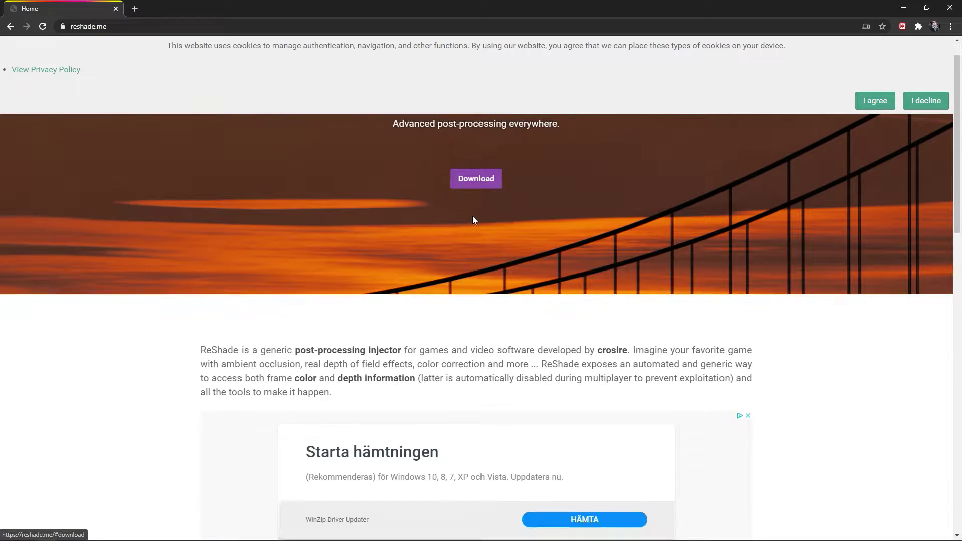
{"action": "left_click", "coordinate": [474, 219]}
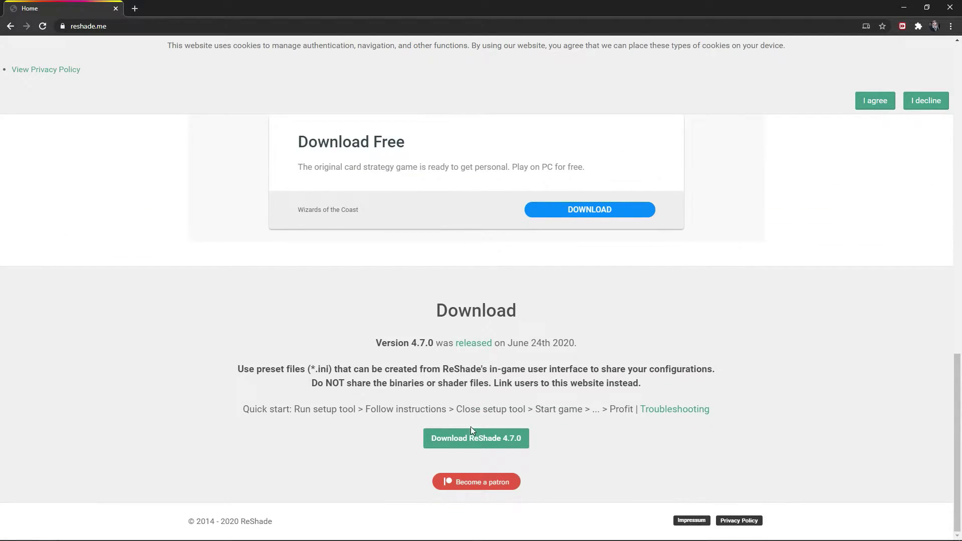
{"action": "left_click", "coordinate": [460, 440]}
{"action": "left_click", "coordinate": [949, 11]}
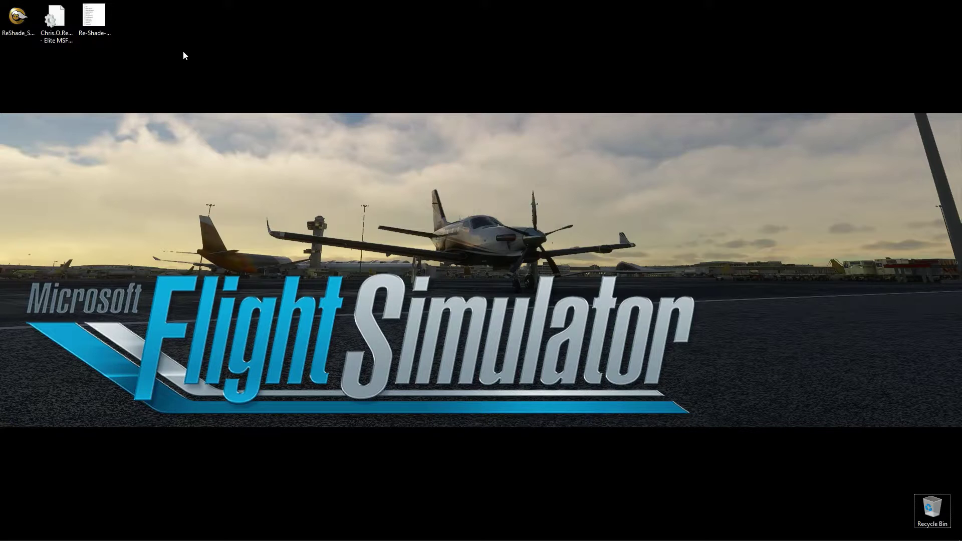
Launch the ReShade setup file from the desktop and target FlightSimulator.exe with the Direct3D 10/11/12 rendering API
{"action": "left_click", "coordinate": [25, 30]}
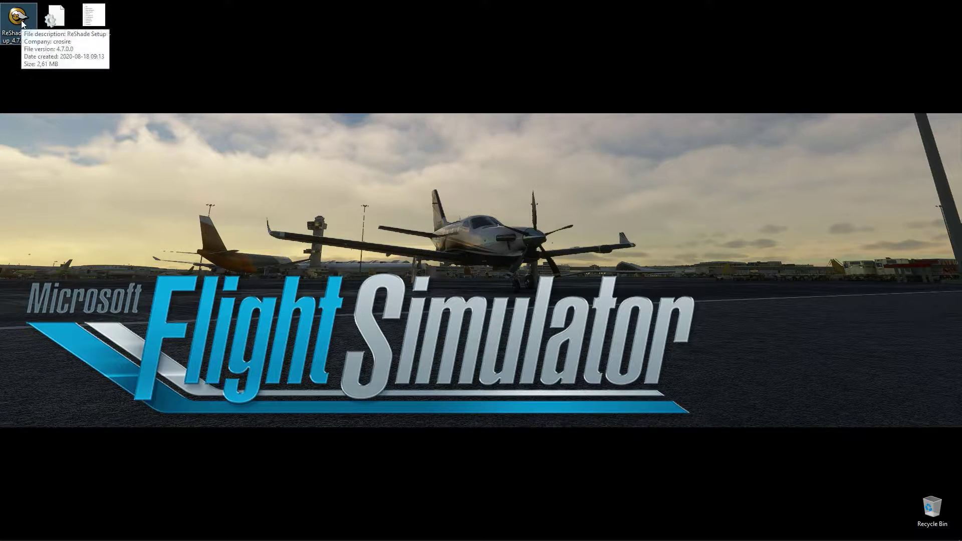
{"action": "right_click", "coordinate": [21, 21]}
{"action": "left_click", "coordinate": [47, 39]}
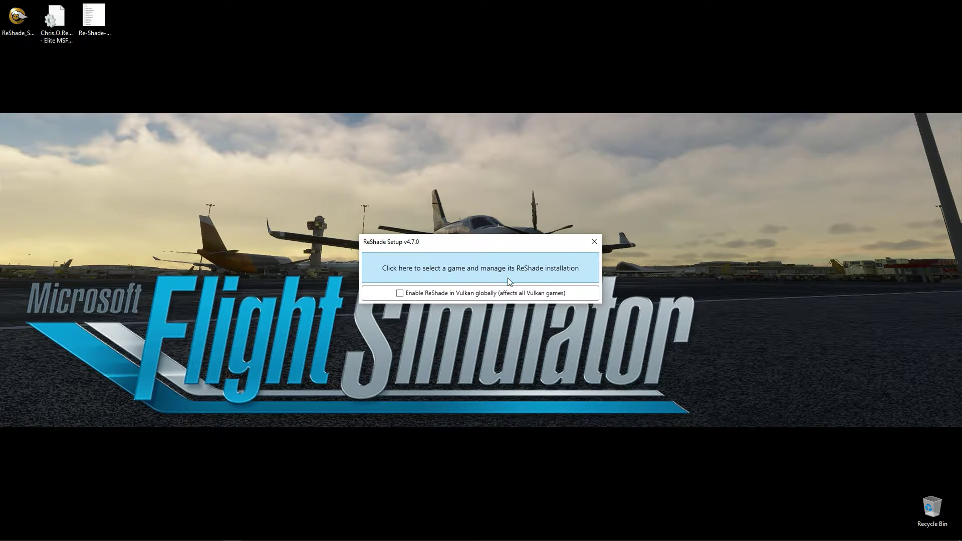
{"action": "left_click", "coordinate": [509, 281]}
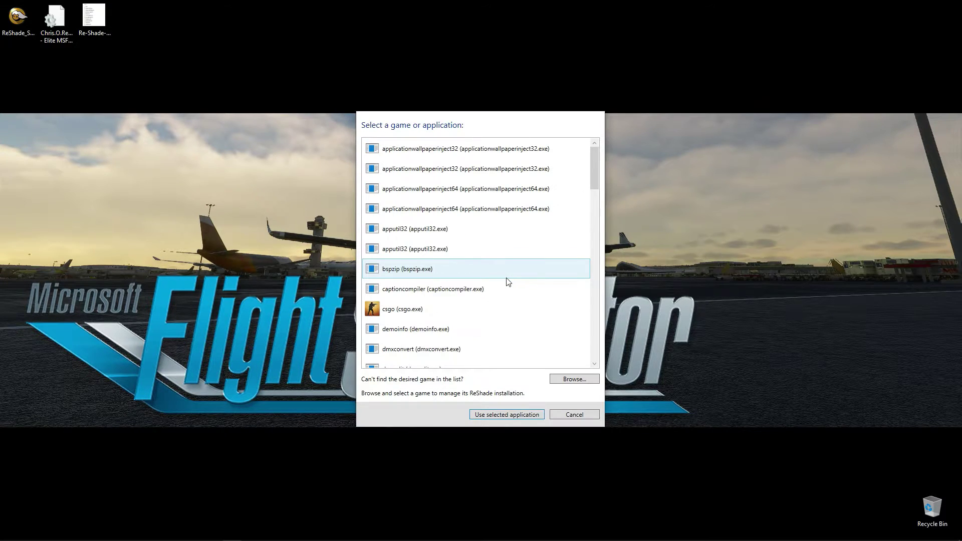
{"action": "left_click_drag", "start_coordinate": [593, 159], "coordinate": [593, 185]}
{"action": "left_click", "coordinate": [423, 271]}
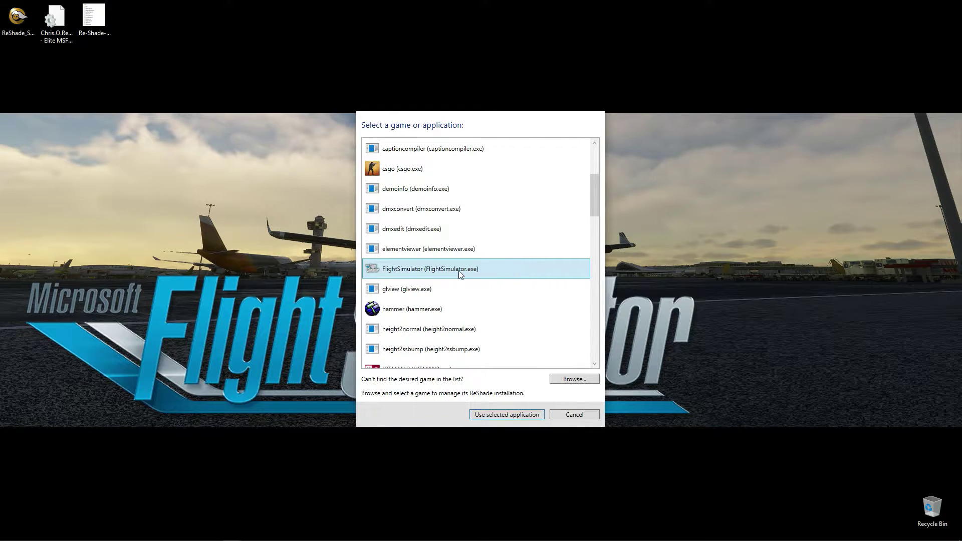
{"action": "left_click", "coordinate": [491, 413]}
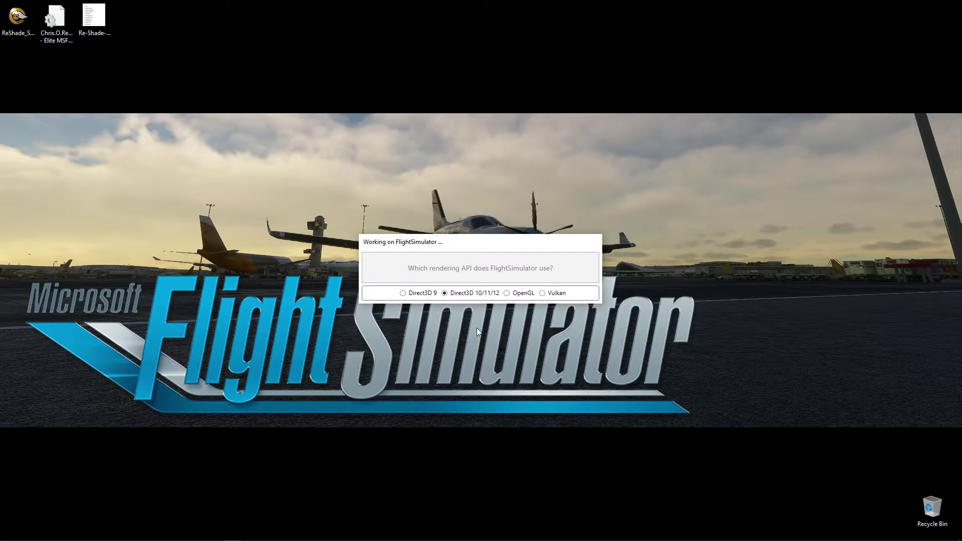
{"action": "left_click", "coordinate": [445, 293]}
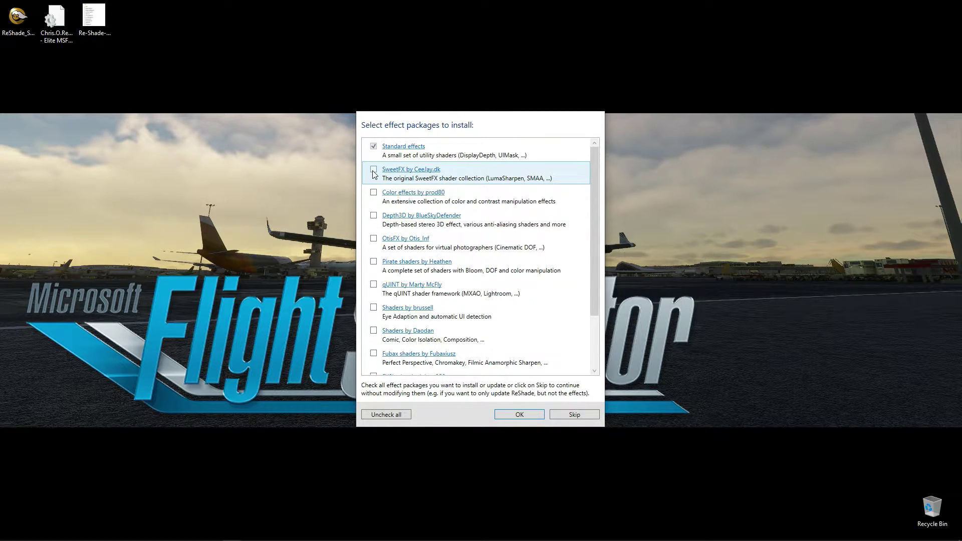
Add the Legacy standard effects package to the installation and accept all files of the Standard effects package
{"action": "left_click_drag", "start_coordinate": [595, 170], "coordinate": [603, 275]}
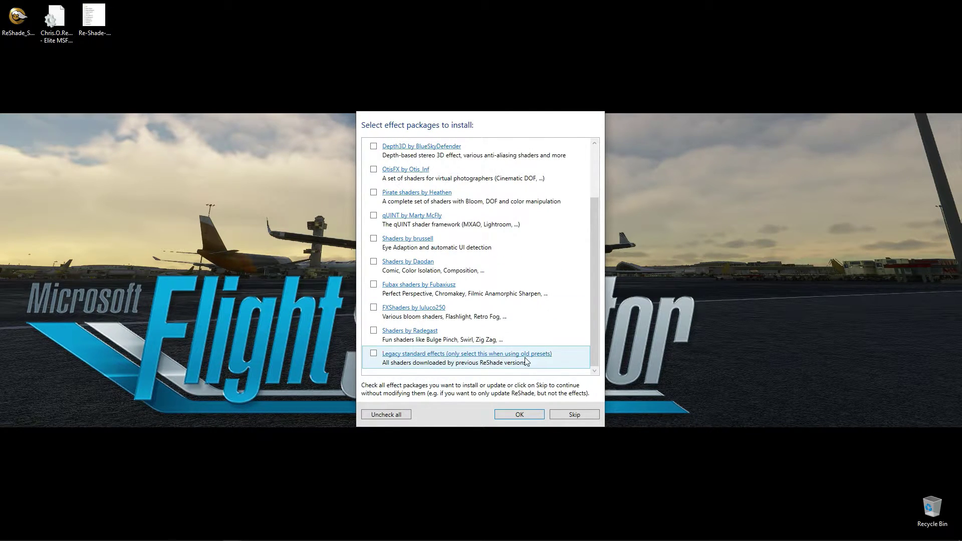
{"action": "left_click", "coordinate": [373, 353]}
{"action": "left_click", "coordinate": [504, 413]}
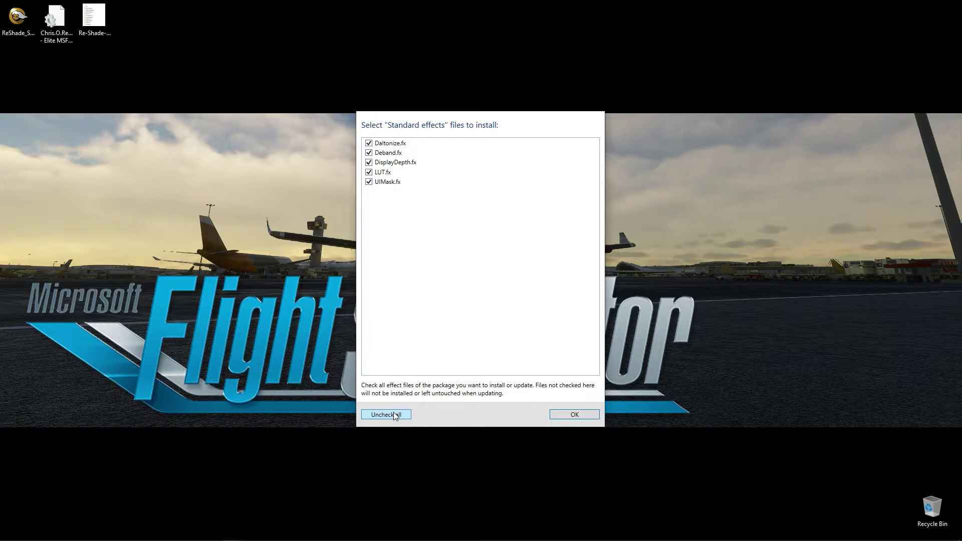
{"action": "left_click", "coordinate": [560, 413]}
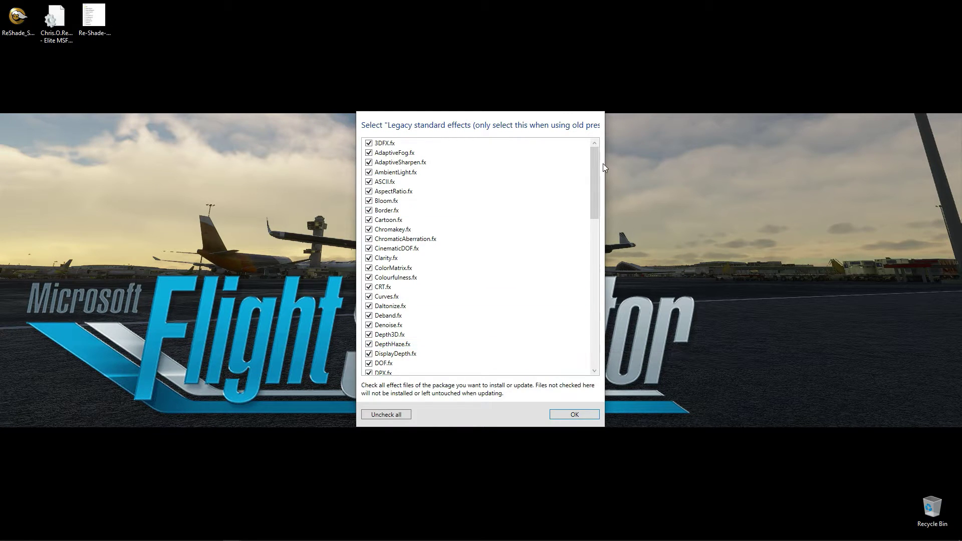
Open the Re-Shade-Shaders.png reference image from the desktop and place it side by side with the legacy effect file list
{"action": "left_click_drag", "start_coordinate": [594, 161], "coordinate": [554, 148]}
{"action": "double_click", "coordinate": [102, 25]}
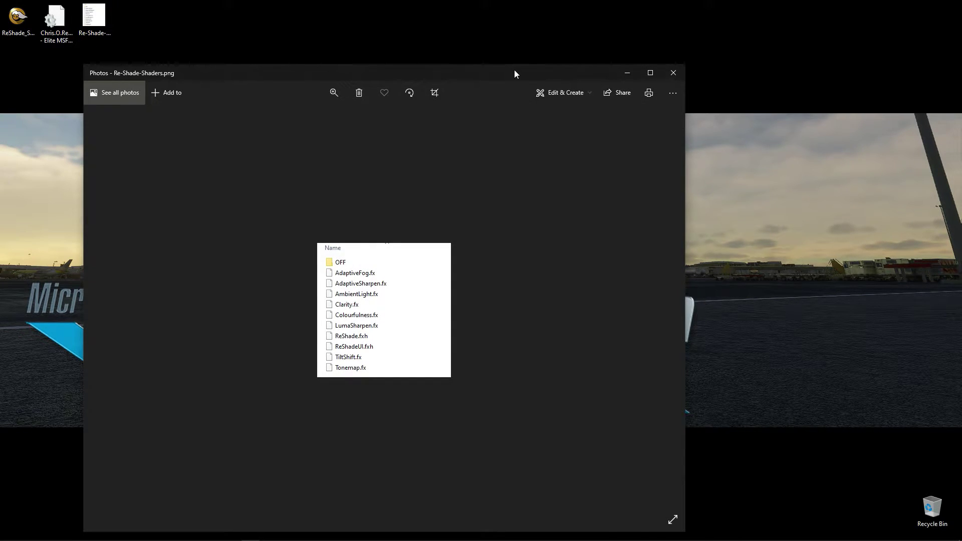
{"action": "left_click_drag", "start_coordinate": [514, 73], "coordinate": [0, 72]}
{"action": "left_click", "coordinate": [589, 243]}
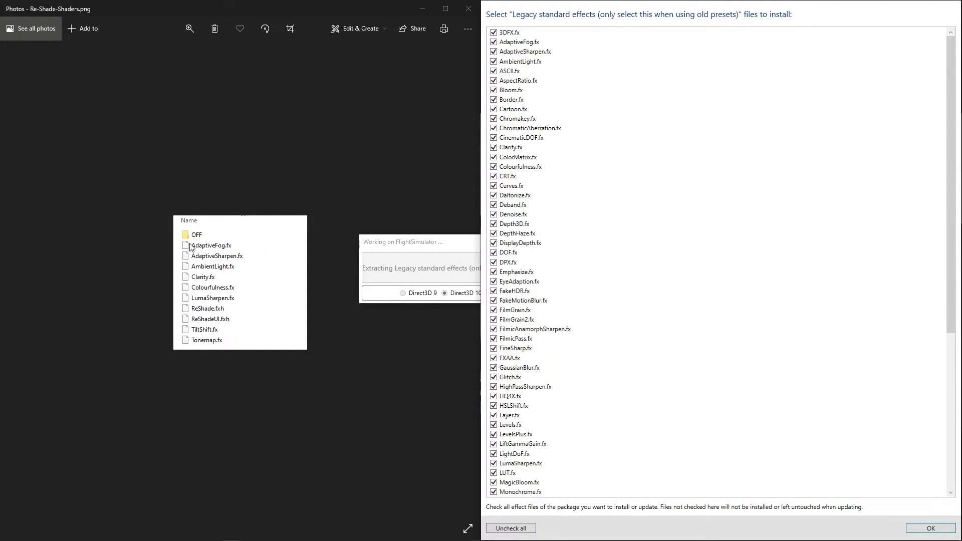
Clear the whole legacy effect file selection and enable only TiltShift.fx and LumaSharpen.fx
{"action": "left_click", "coordinate": [496, 526]}
{"action": "scroll", "coordinate": [715, 397], "scroll_direction": "down", "scroll_amount": 8}
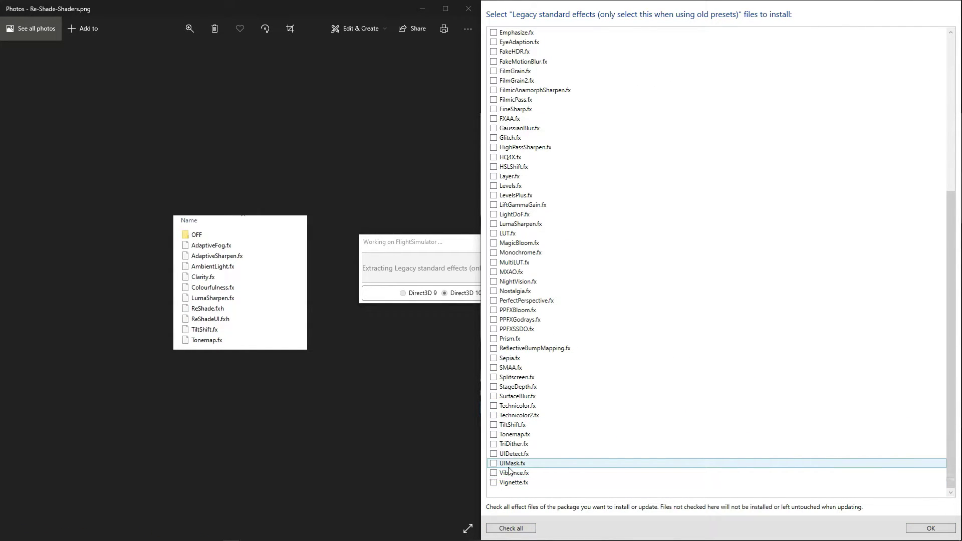
{"action": "left_click", "coordinate": [516, 425]}
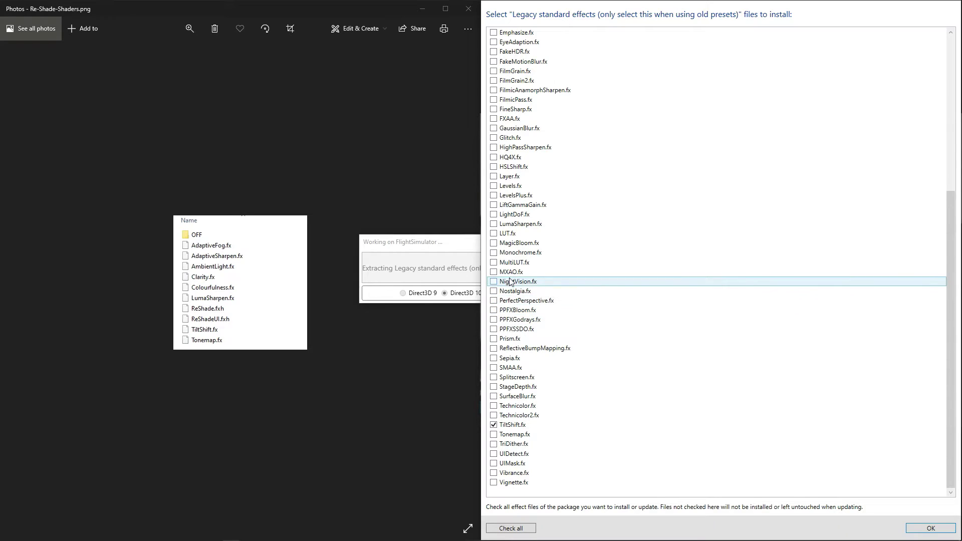
{"action": "left_click", "coordinate": [506, 224]}
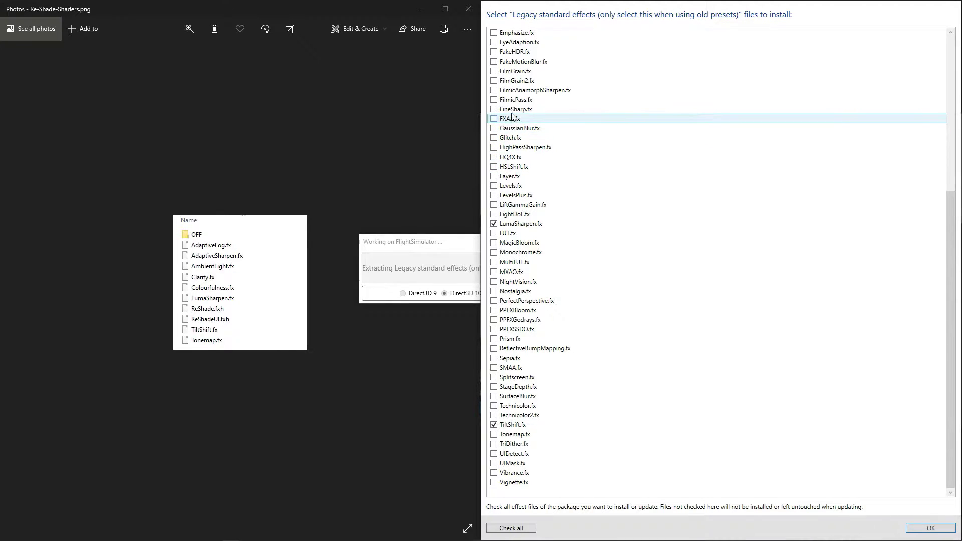
Enable the legacy effect files Colourfulness.fx, AmbientLight.fx, AdaptiveSharpen.fx and AdaptiveFog.fx
{"action": "scroll", "coordinate": [512, 108], "scroll_direction": "up", "scroll_amount": 7}
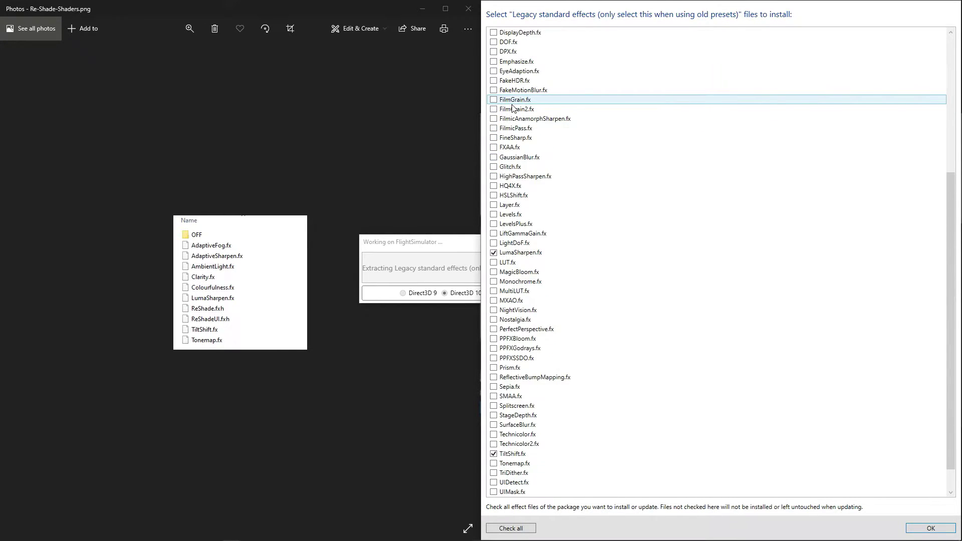
{"action": "scroll", "coordinate": [512, 108], "scroll_direction": "up", "scroll_amount": 1}
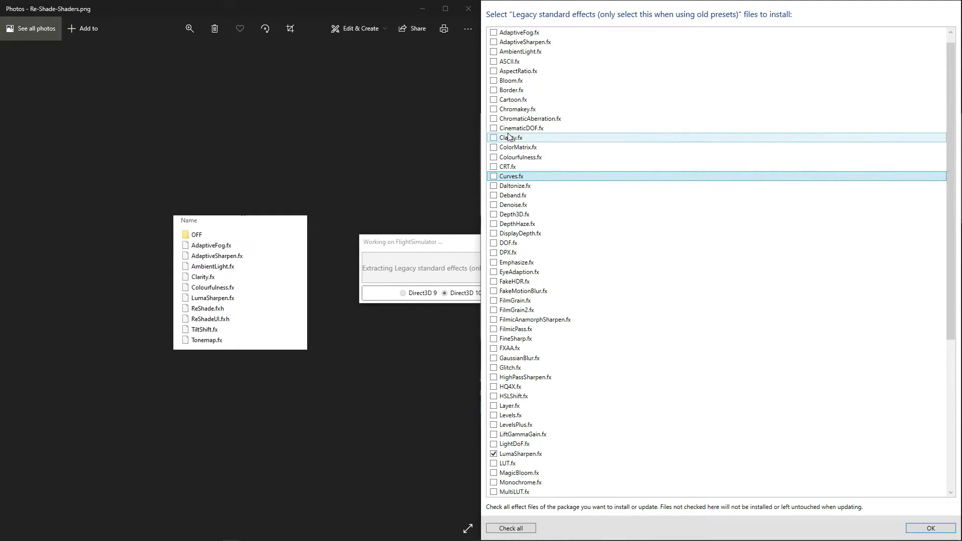
{"action": "left_click", "coordinate": [494, 160]}
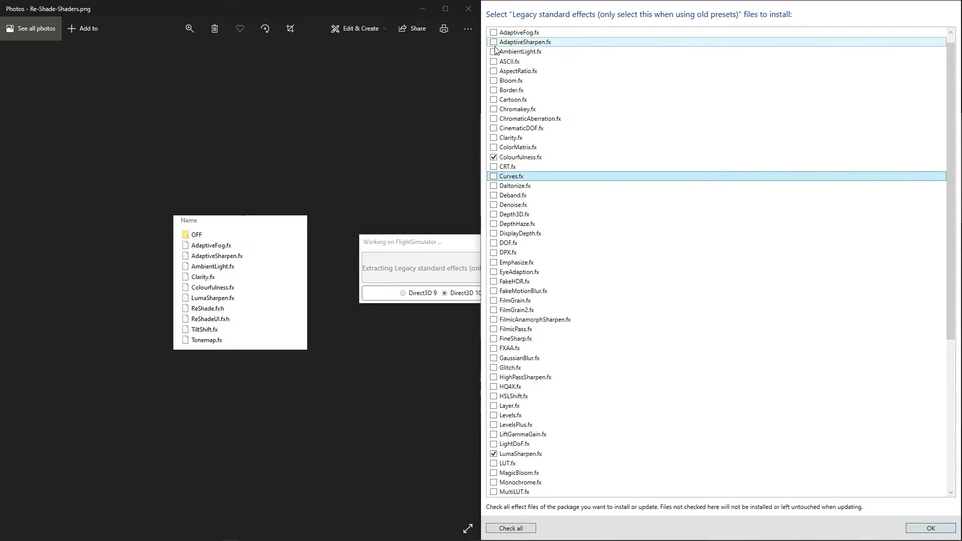
{"action": "scroll", "coordinate": [493, 45], "scroll_direction": "up", "scroll_amount": 1}
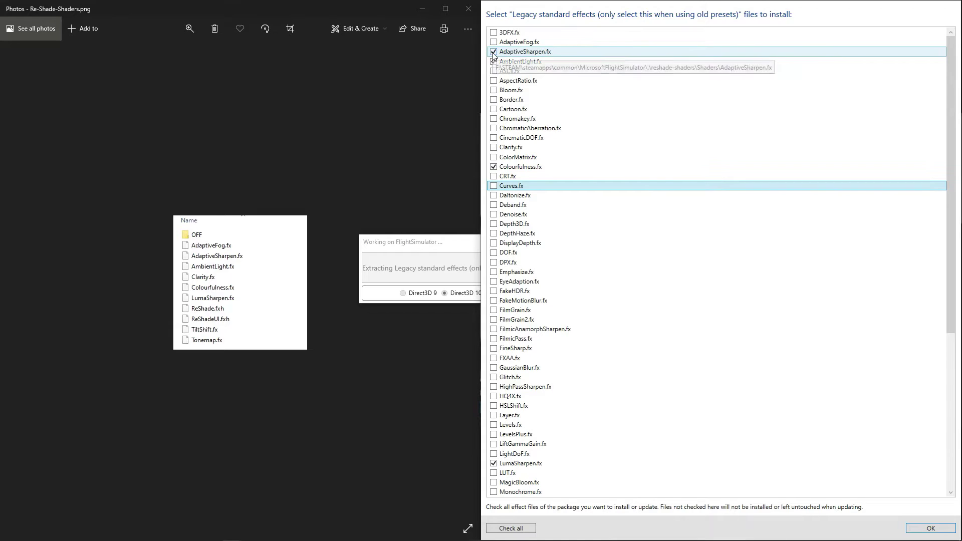
{"action": "left_click", "coordinate": [494, 44]}
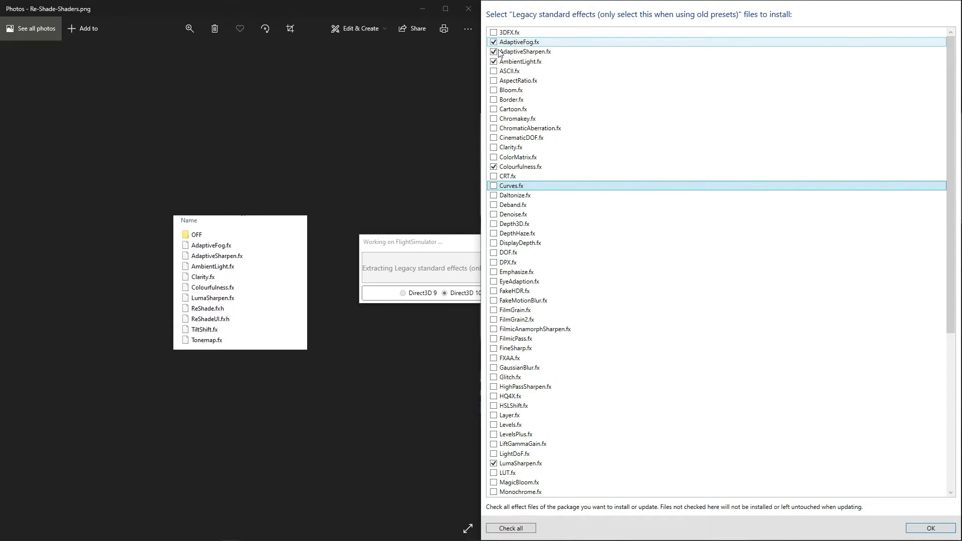
Enable Tonemap.fx, install the chosen legacy effect files and close the reference image
{"action": "scroll", "coordinate": [822, 354], "scroll_direction": "down", "scroll_amount": 8}
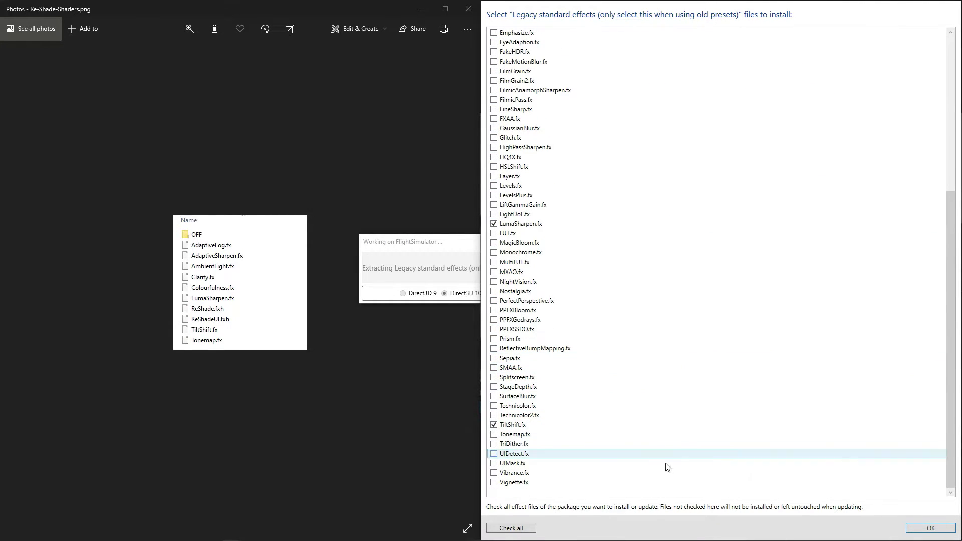
{"action": "left_click", "coordinate": [493, 434]}
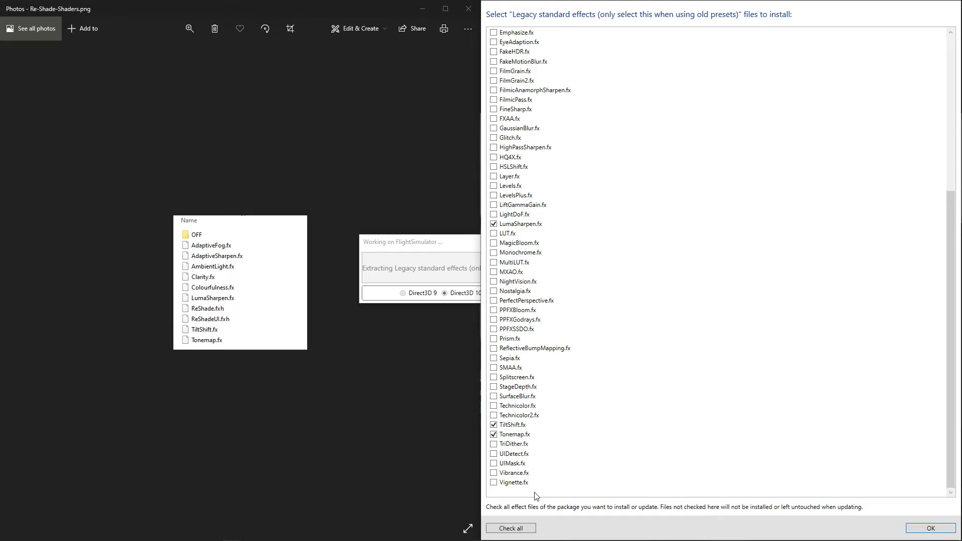
{"action": "left_click", "coordinate": [930, 528]}
{"action": "left_click", "coordinate": [468, 11]}
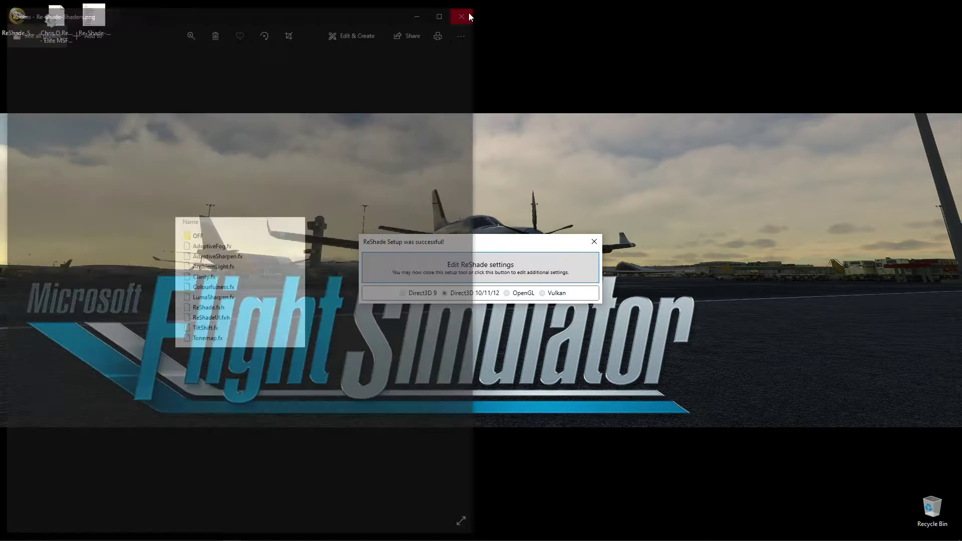
Open the ReShade settings and set the screenshot path to the MSFS2020 folder in Pictures
{"action": "left_click", "coordinate": [456, 275]}
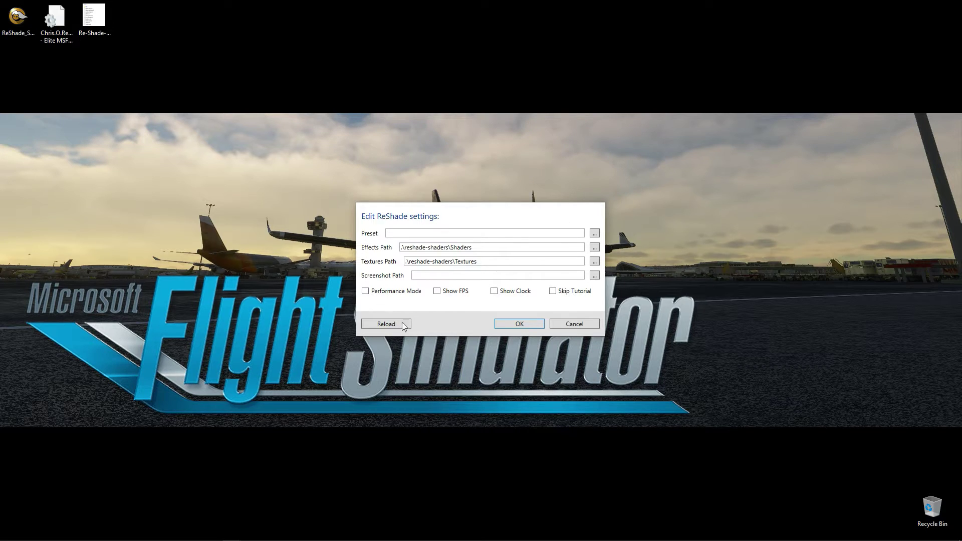
{"action": "left_click", "coordinate": [595, 276]}
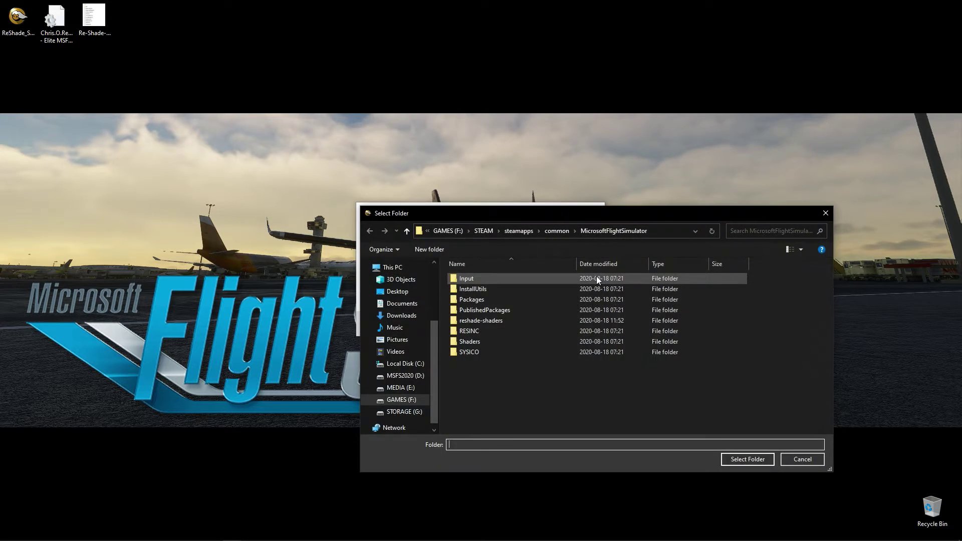
{"action": "left_click", "coordinate": [393, 341]}
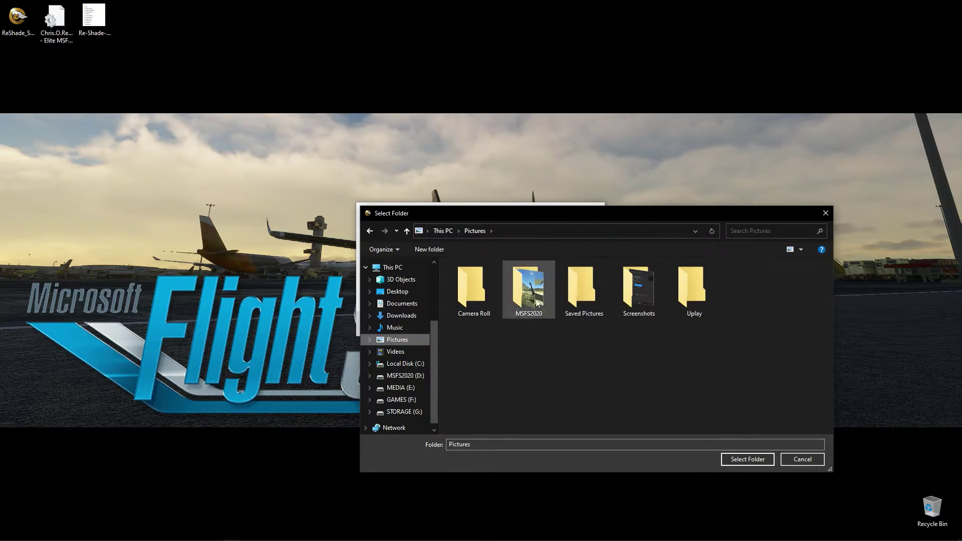
{"action": "double_click", "coordinate": [532, 288]}
{"action": "left_click", "coordinate": [741, 460]}
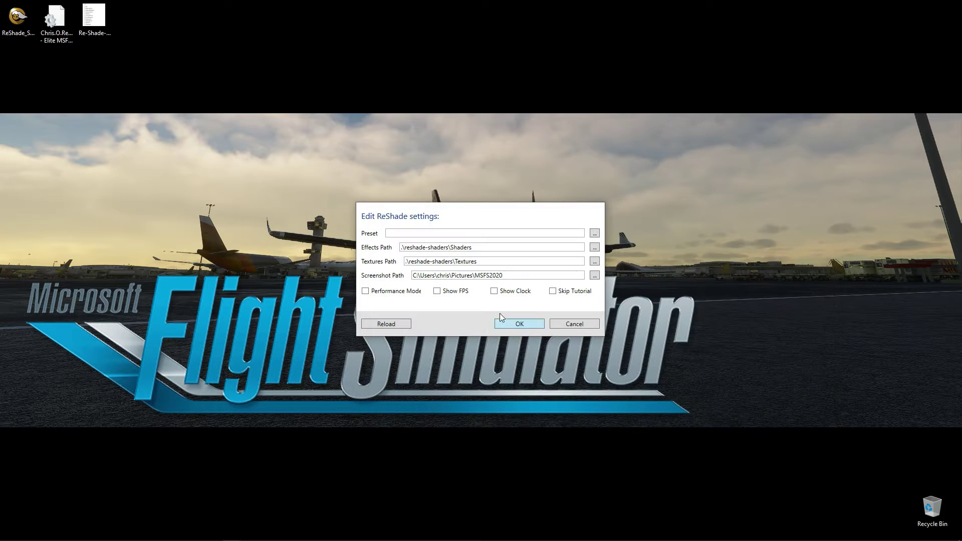
{"action": "left_click_drag", "start_coordinate": [516, 275], "coordinate": [394, 279]}
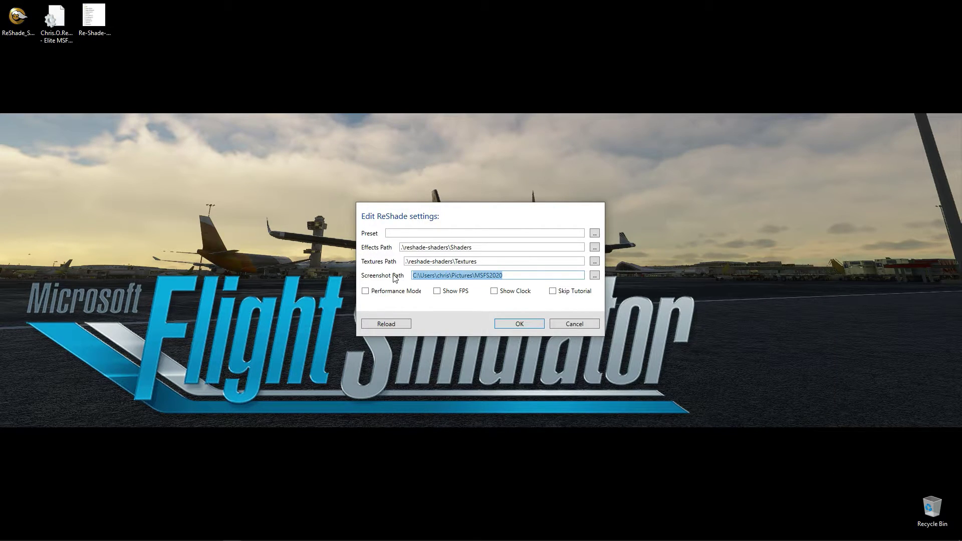
{"action": "left_click", "coordinate": [535, 275]}
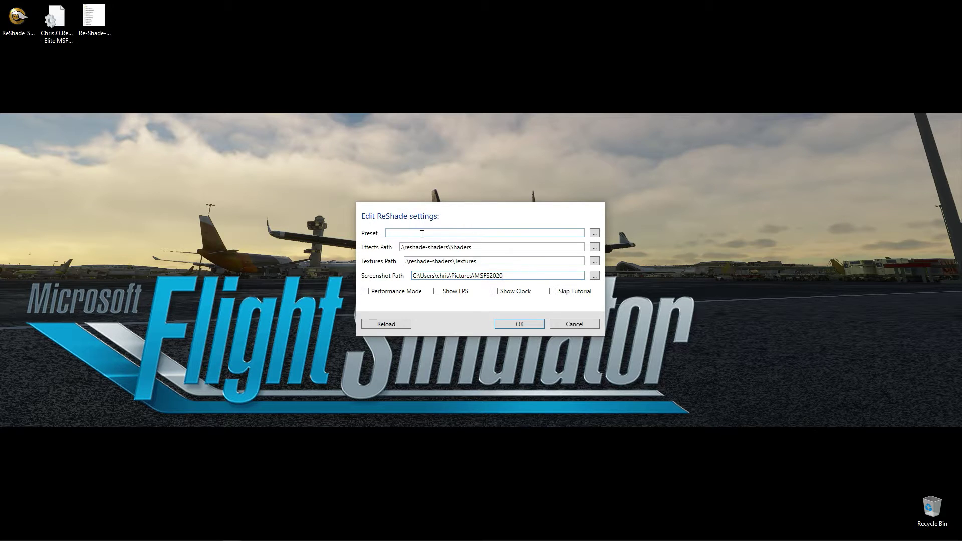
Move the Elite MSFS ReShade preset file aside on the desktop and cut it for transfer to the game folder
{"action": "left_click_drag", "start_coordinate": [56, 20], "coordinate": [285, 169]}
{"action": "right_click", "coordinate": [283, 166]}
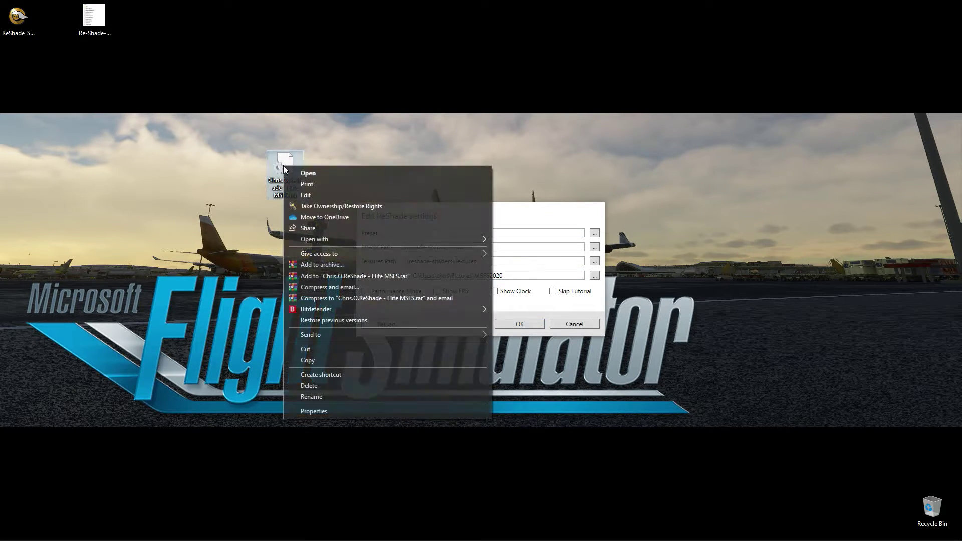
{"action": "left_click", "coordinate": [314, 349]}
Open the MicrosoftFlightSimulator folder under STEAM\steamapps\common on the GAMES (F:) drive in File Explorer
{"action": "left_click", "coordinate": [29, 534]}
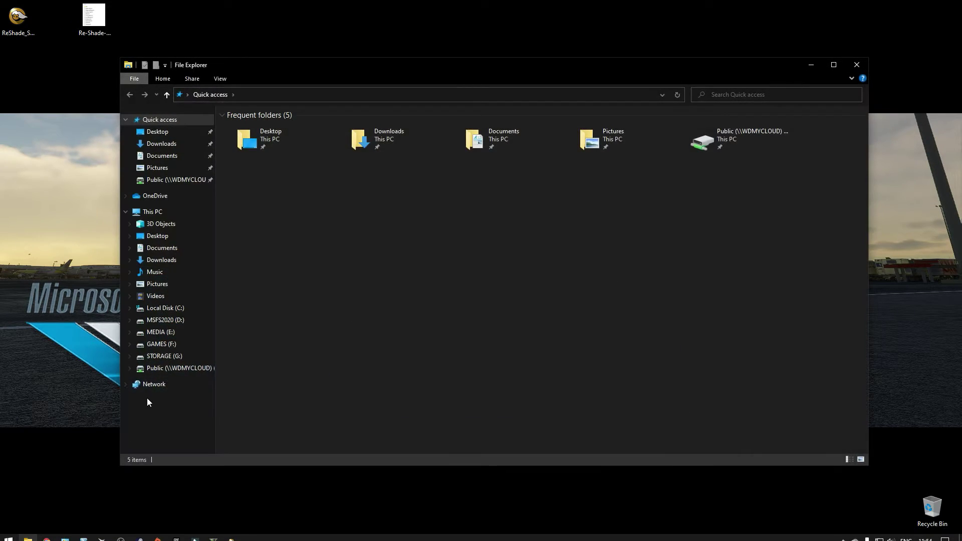
{"action": "left_click", "coordinate": [160, 349]}
{"action": "left_click", "coordinate": [244, 170]}
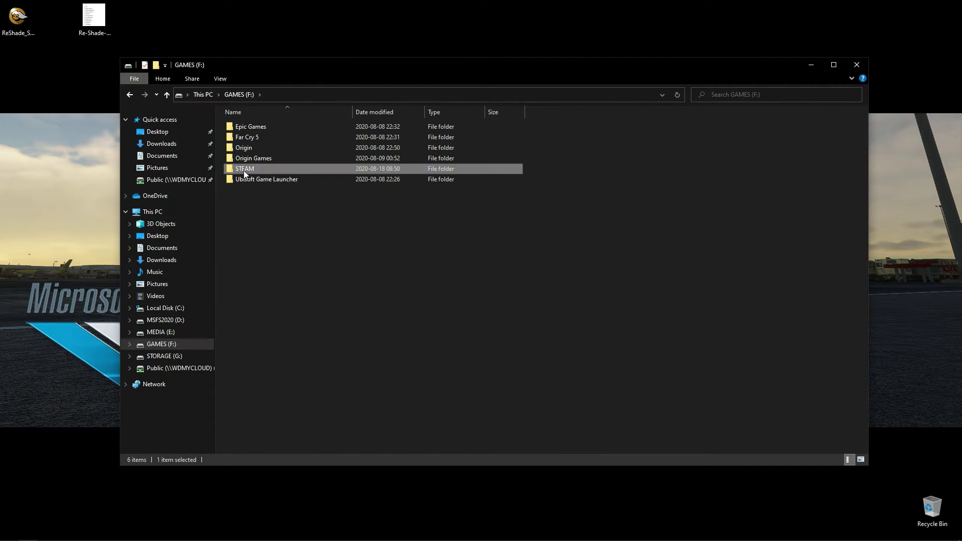
{"action": "double_click", "coordinate": [244, 170]}
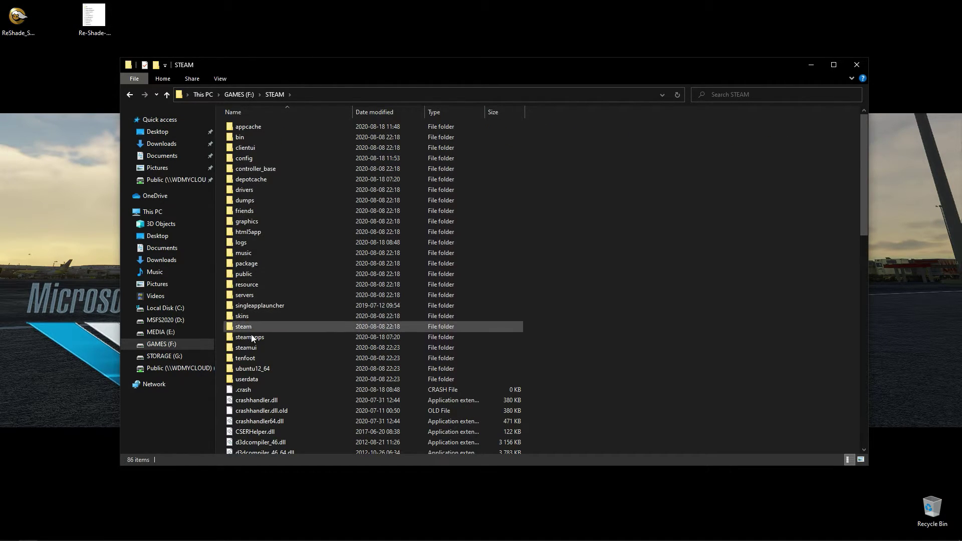
{"action": "double_click", "coordinate": [251, 339]}
{"action": "double_click", "coordinate": [258, 126]}
{"action": "left_click", "coordinate": [257, 158]}
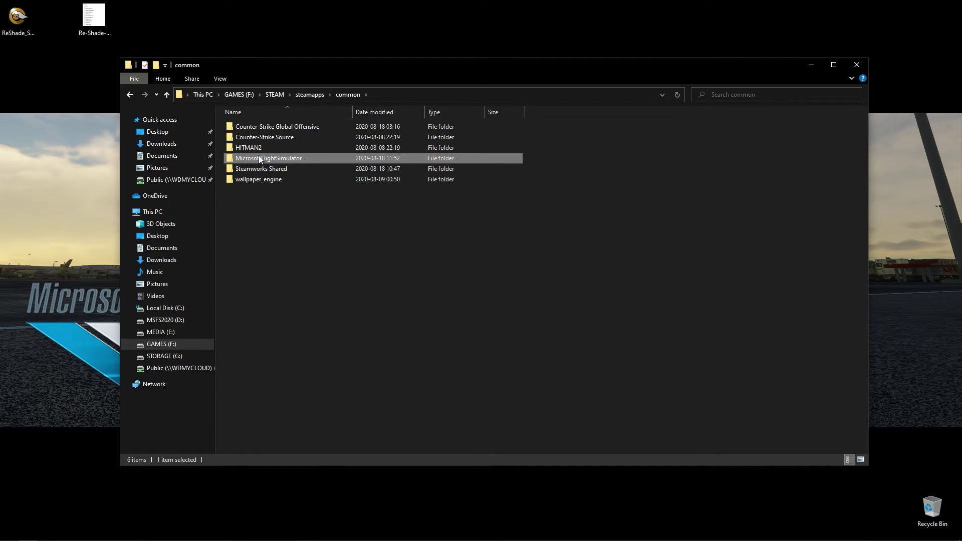
{"action": "double_click", "coordinate": [258, 158]}
Paste the cut preset file into the MicrosoftFlightSimulator folder and look over the folder's contents
{"action": "right_click", "coordinate": [568, 163]}
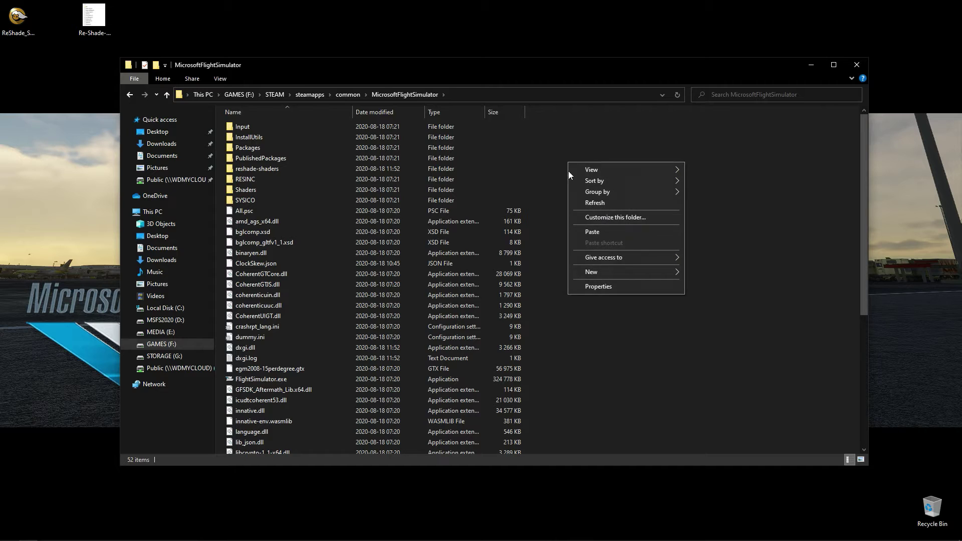
{"action": "left_click", "coordinate": [577, 232]}
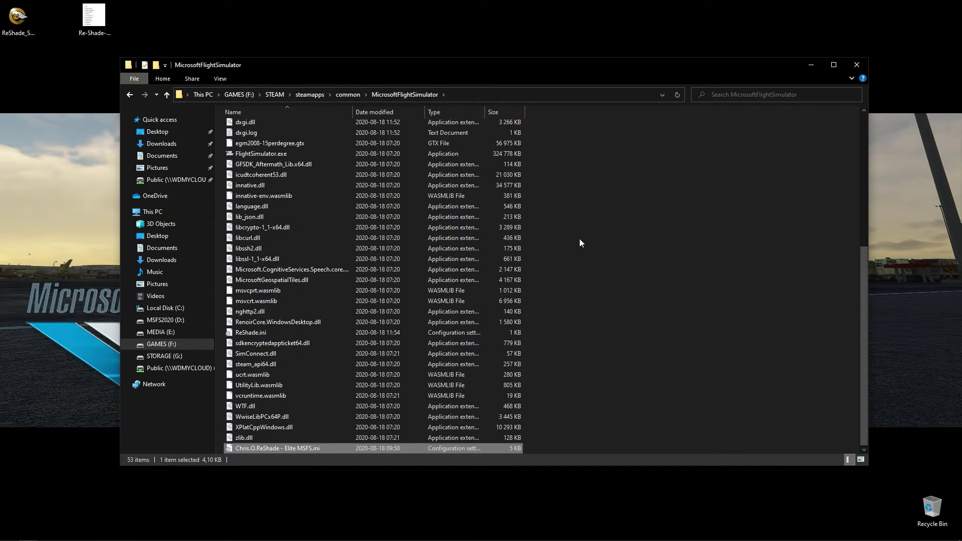
{"action": "scroll", "coordinate": [579, 240], "scroll_direction": "up", "scroll_amount": 7}
{"action": "scroll", "coordinate": [583, 245], "scroll_direction": "down", "scroll_amount": 7}
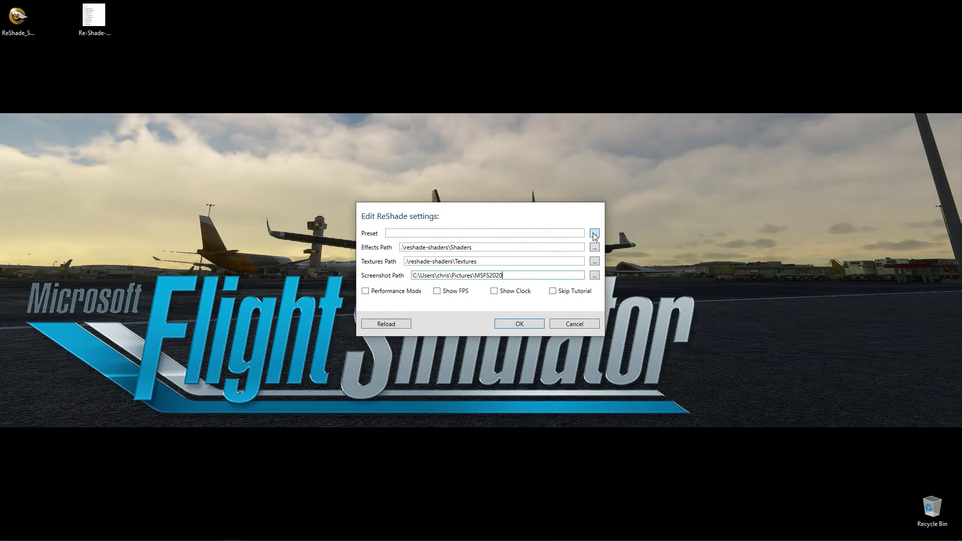
Set the ReShade preset to the Elite MSFS .ini file in F:\STEAM\steamapps\common\MicrosoftFlightSimulator and save the settings
{"action": "left_click", "coordinate": [593, 233]}
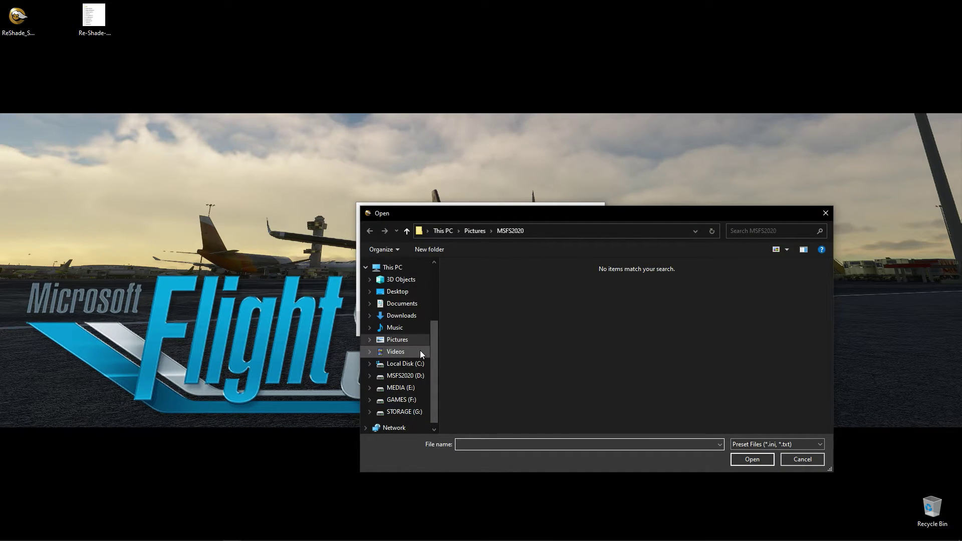
{"action": "left_click", "coordinate": [401, 399]}
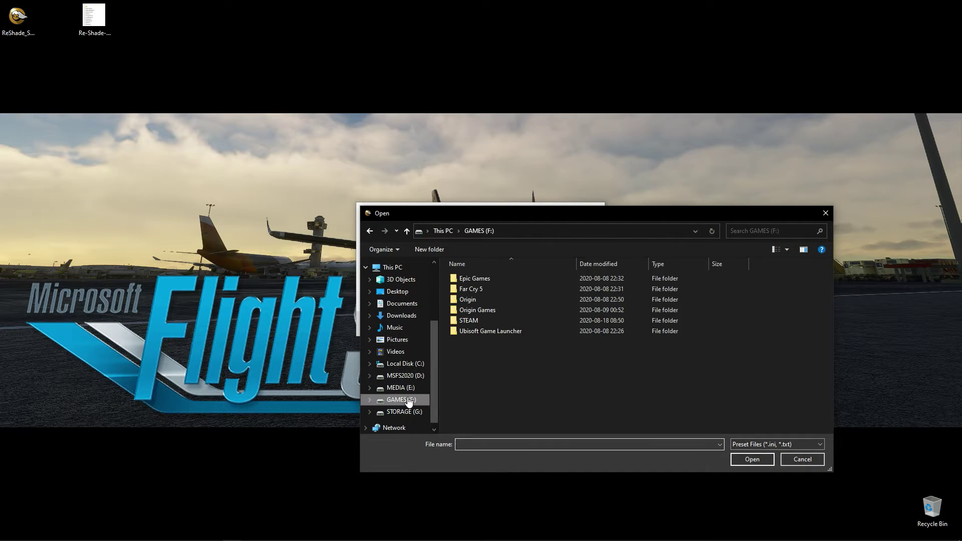
{"action": "double_click", "coordinate": [470, 320]}
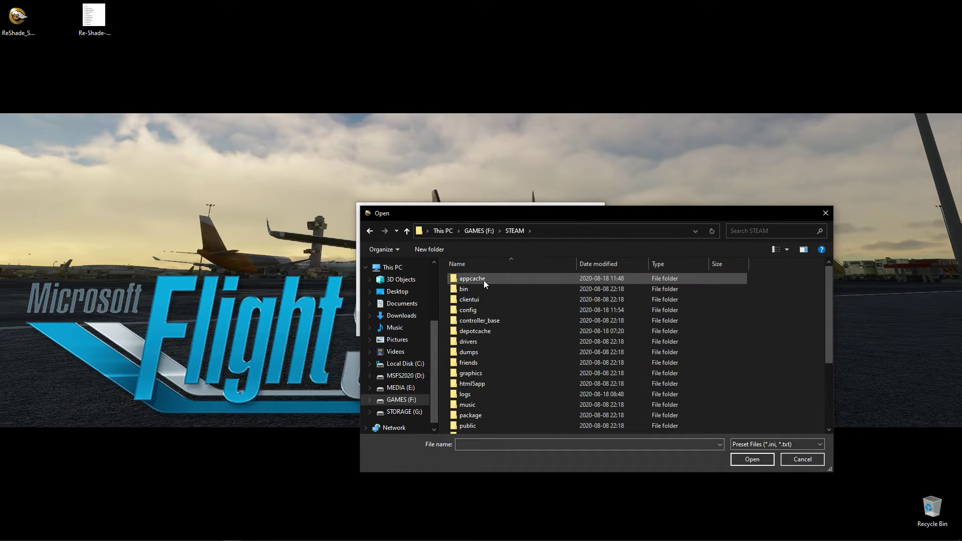
{"action": "scroll", "coordinate": [496, 296], "scroll_direction": "down", "scroll_amount": 3}
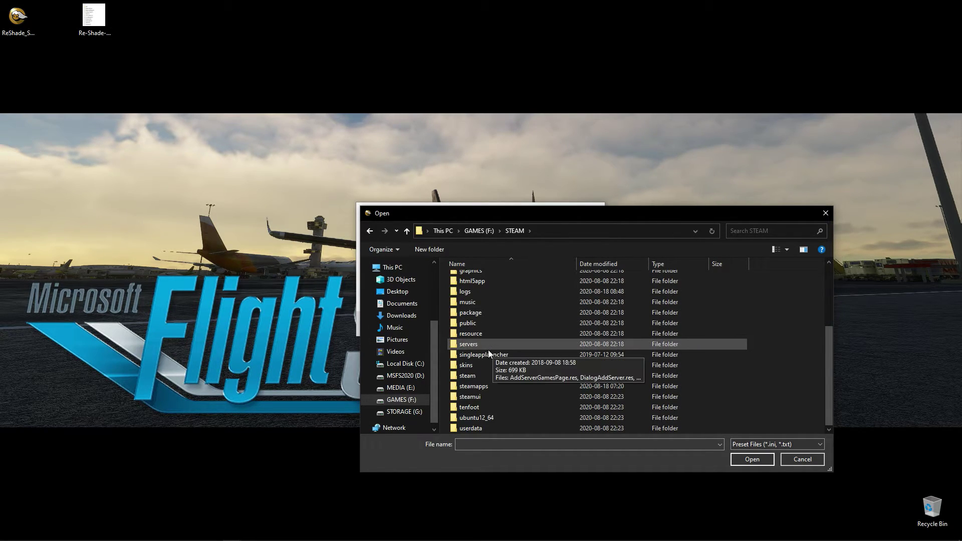
{"action": "double_click", "coordinate": [485, 387]}
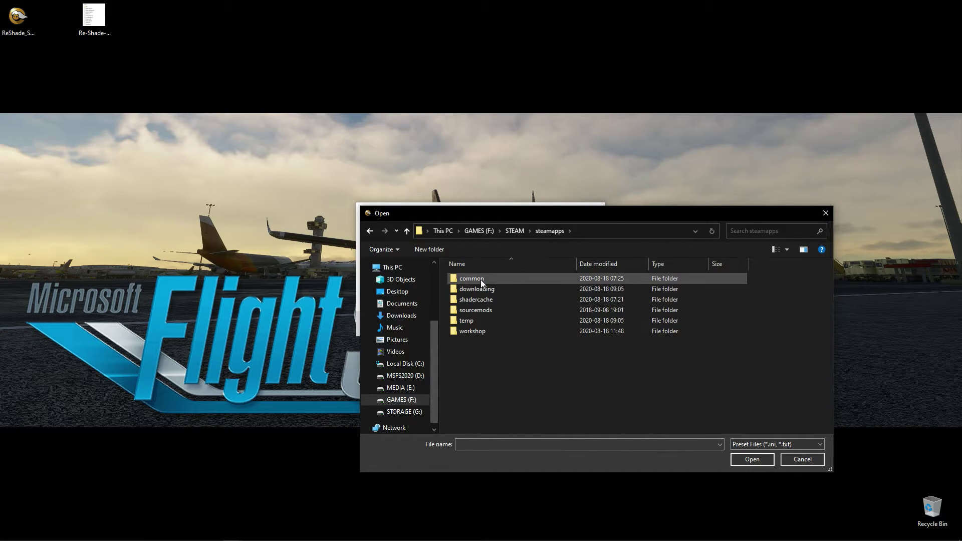
{"action": "double_click", "coordinate": [480, 280]}
{"action": "double_click", "coordinate": [480, 308]}
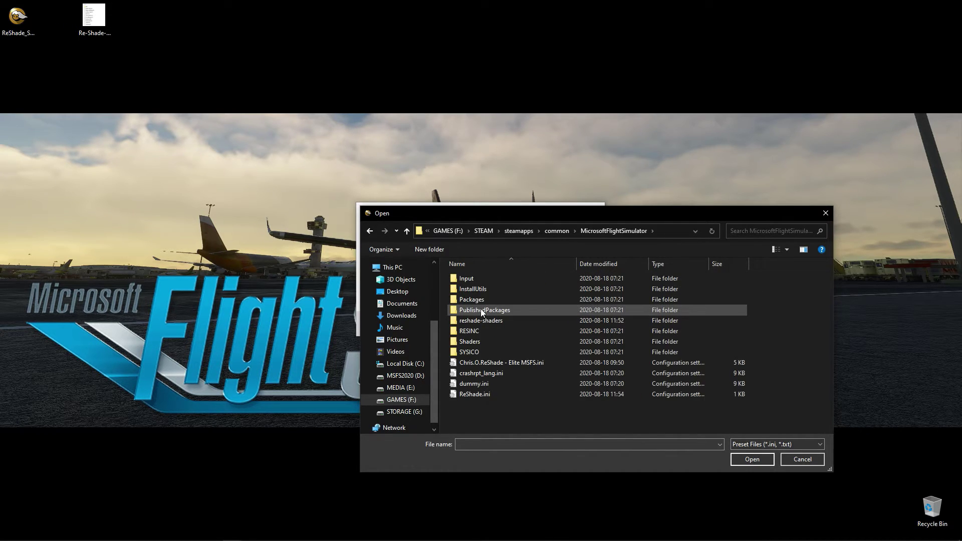
{"action": "left_click", "coordinate": [465, 363]}
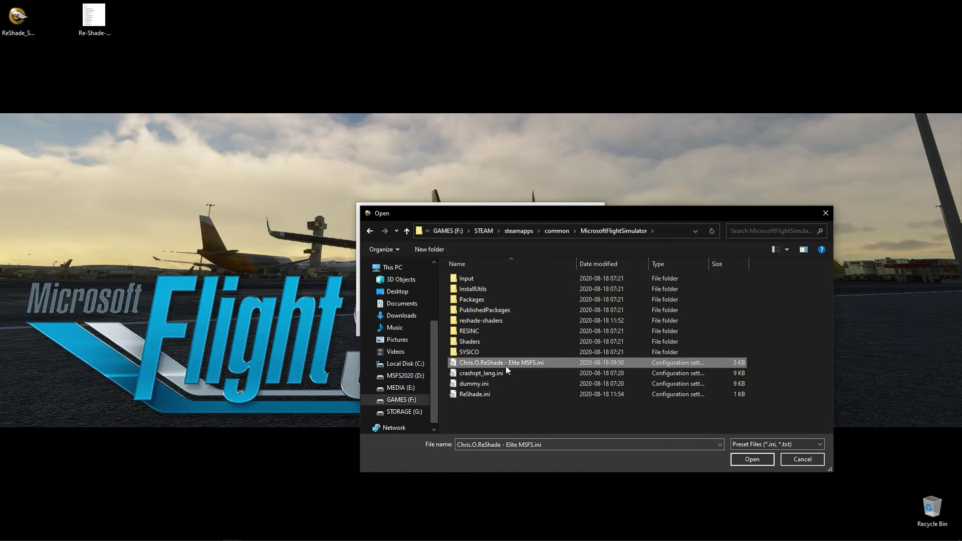
{"action": "left_click", "coordinate": [750, 459]}
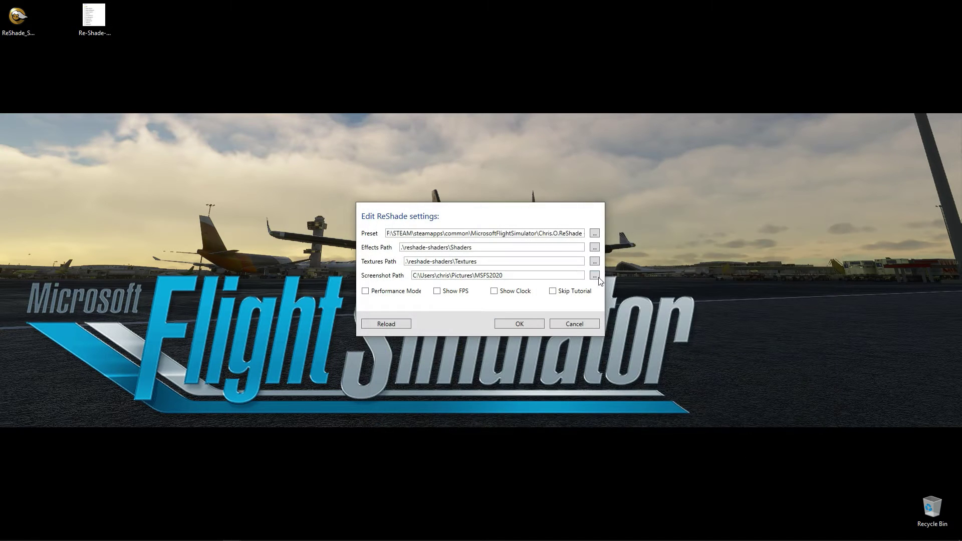
{"action": "left_click", "coordinate": [518, 323]}
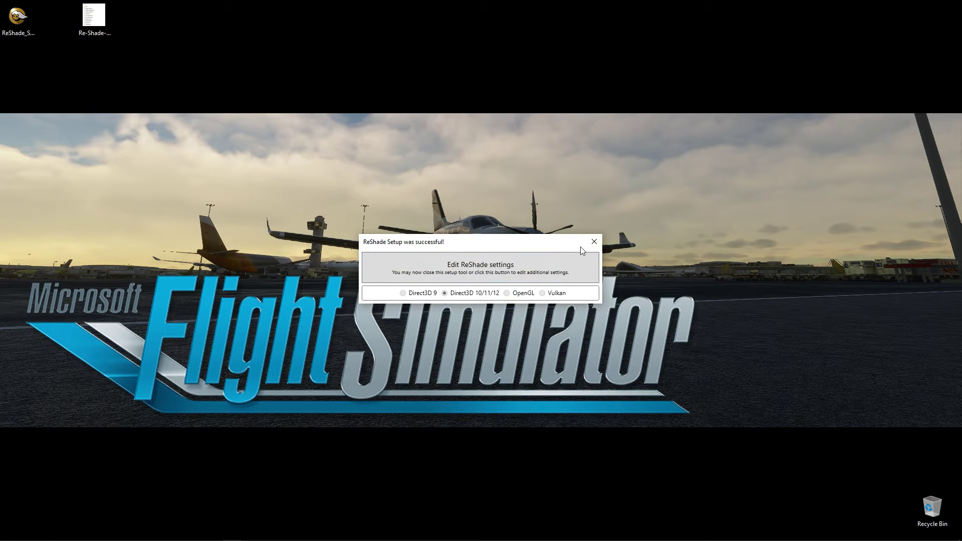
Close the ReShade setup tool and launch Microsoft Flight Simulator
{"action": "left_click", "coordinate": [593, 241]}
{"action": "left_click", "coordinate": [8, 533]}
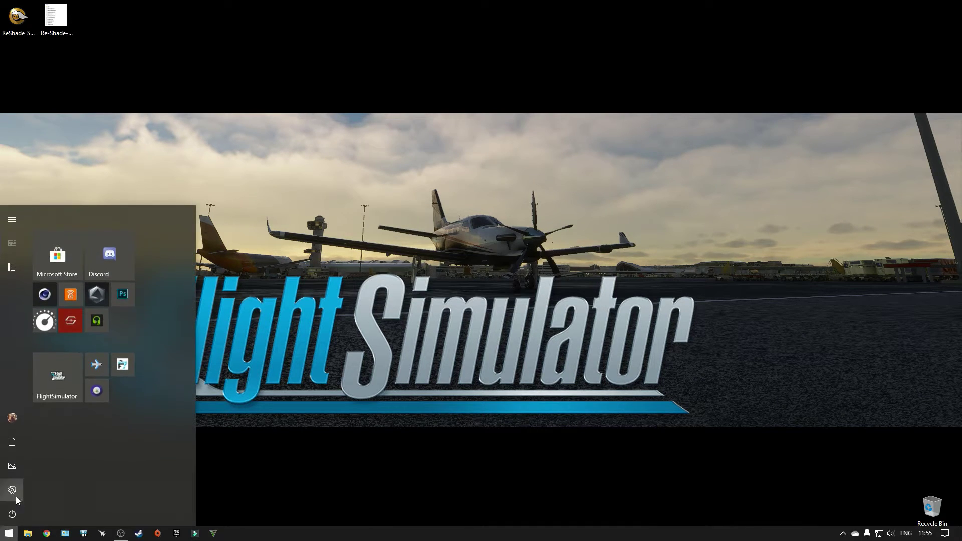
{"action": "left_click", "coordinate": [56, 375]}
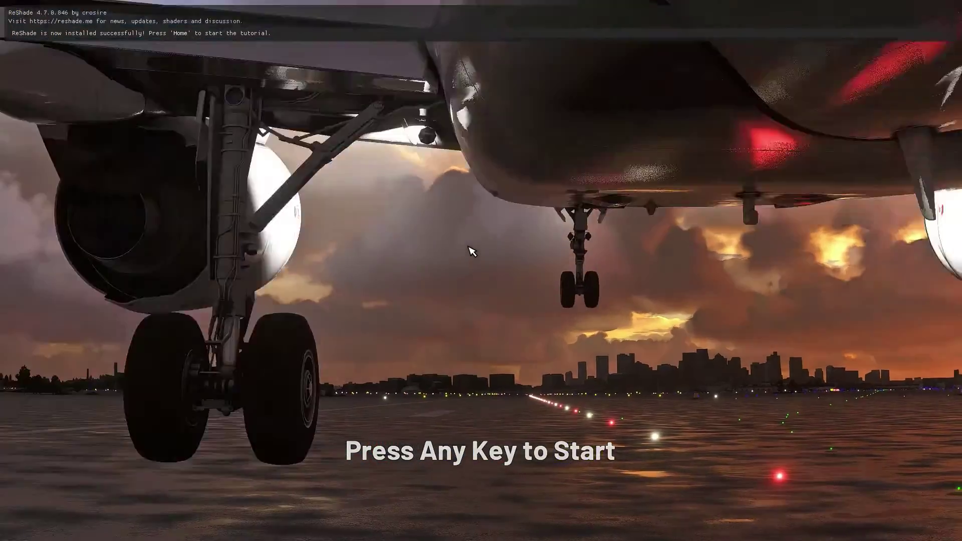
Open the ReShade overlay in the game, go through its tutorial to the end and enable Performance Mode
{"action": "key", "text": "Home"}
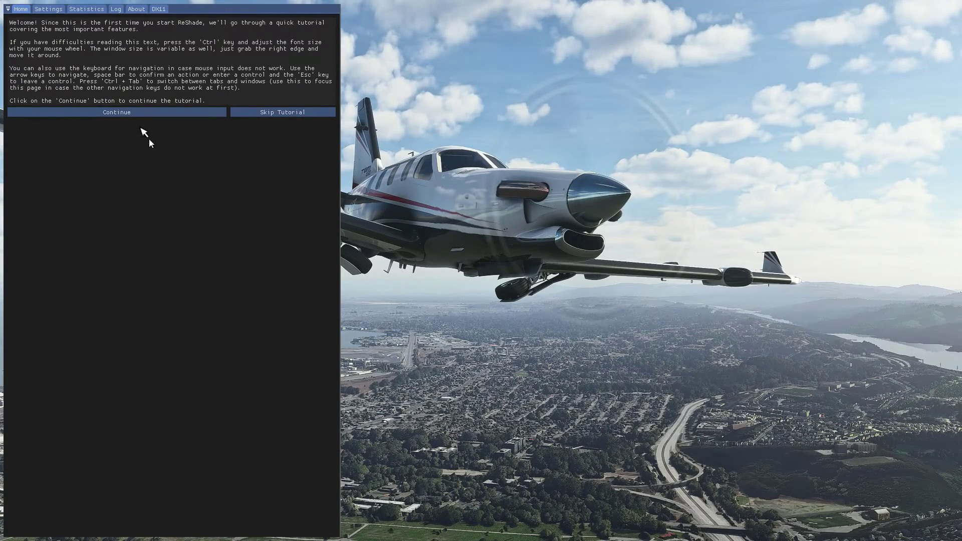
{"action": "left_click", "coordinate": [120, 112]}
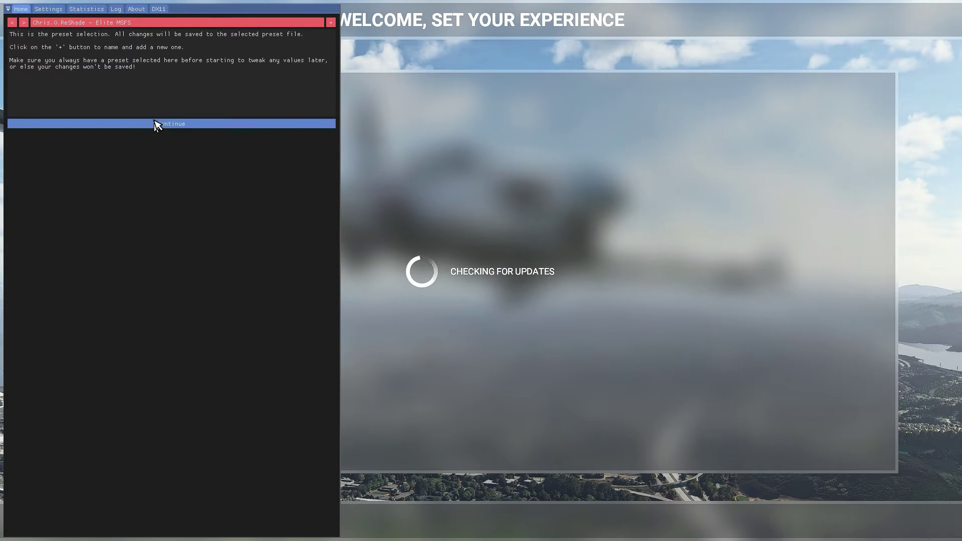
{"action": "left_click", "coordinate": [157, 123]}
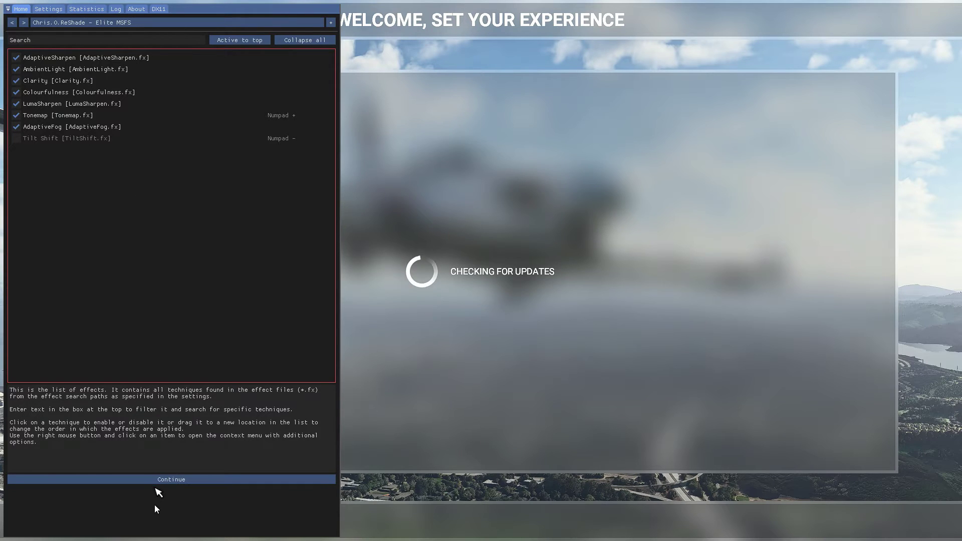
{"action": "left_click", "coordinate": [166, 479]}
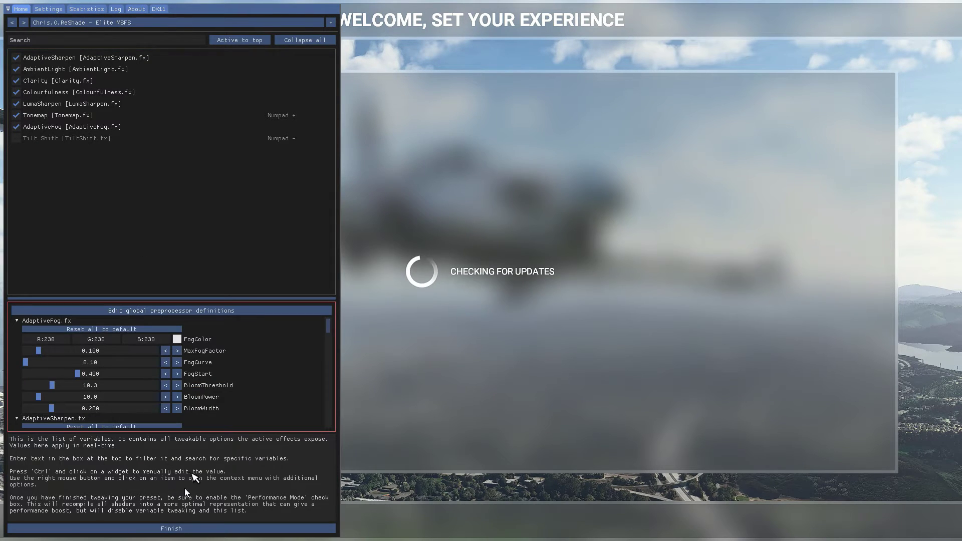
{"action": "left_click", "coordinate": [171, 528]}
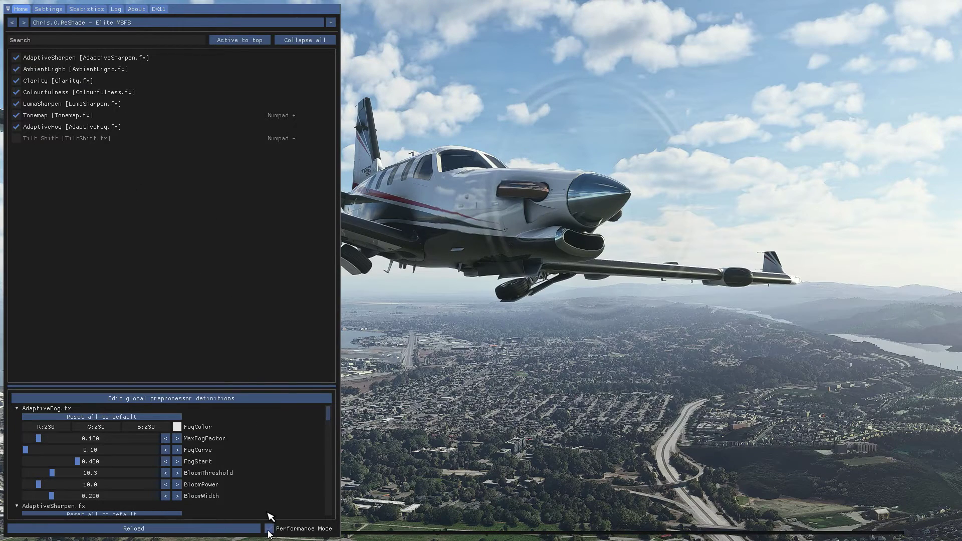
{"action": "left_click", "coordinate": [269, 528]}
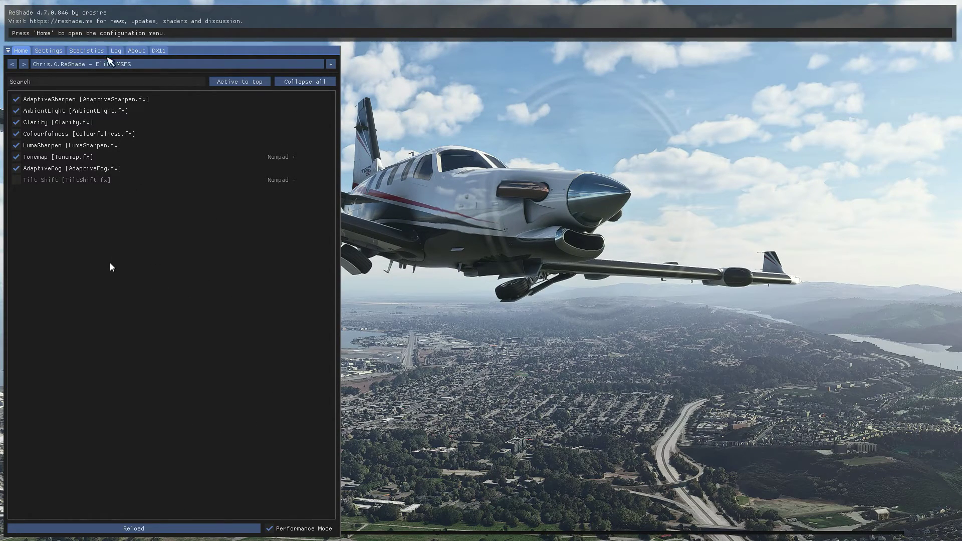
Set ReShade's Effect Toggle Key to Insert and reload the effects
{"action": "left_click", "coordinate": [58, 53]}
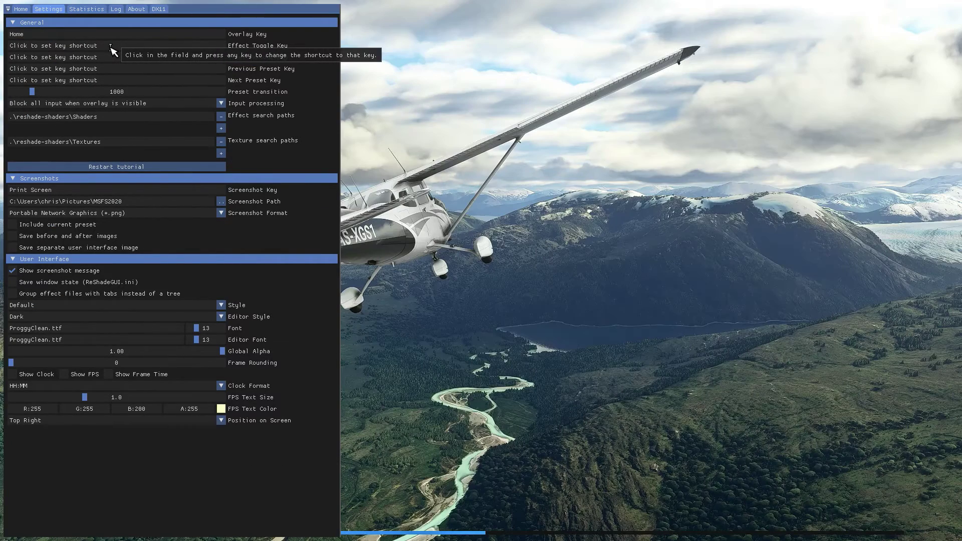
{"action": "left_click", "coordinate": [111, 49]}
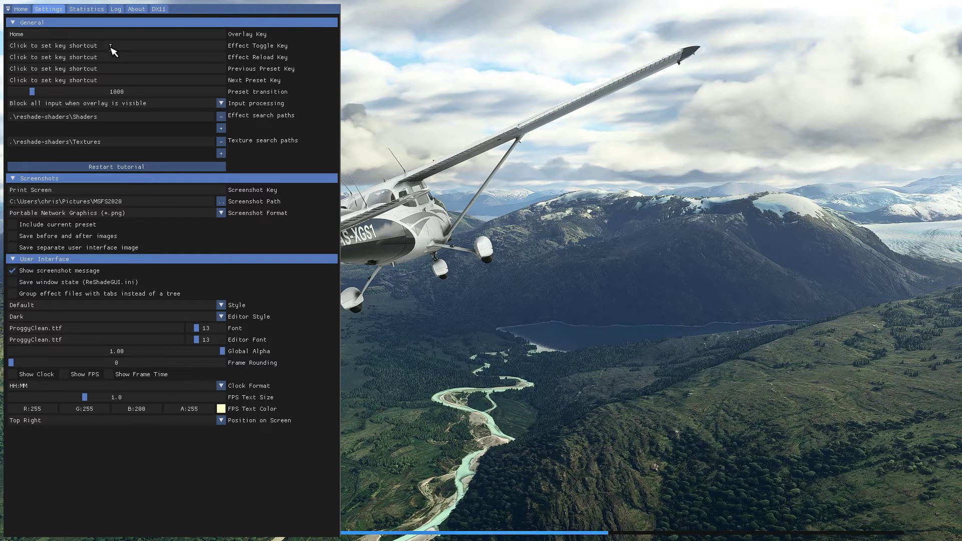
{"action": "key", "text": "Insert"}
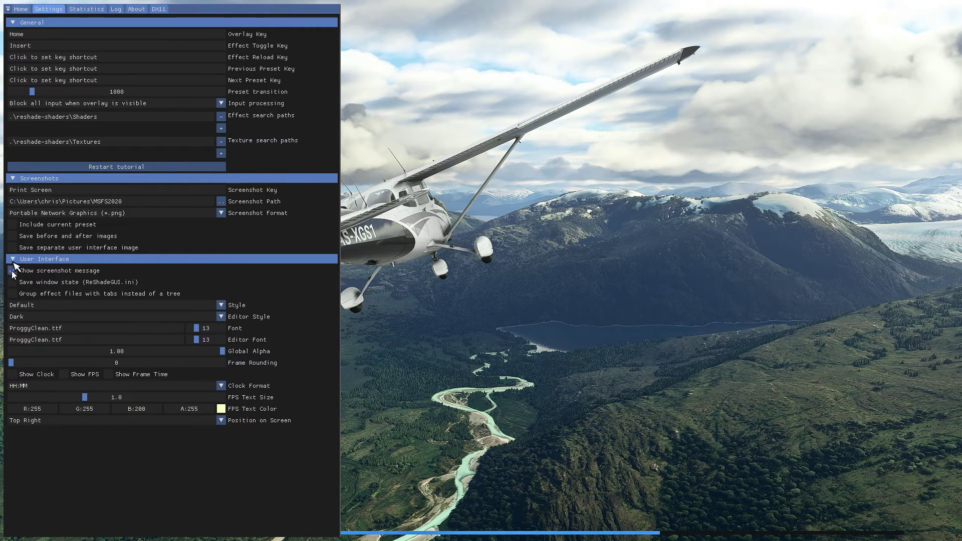
{"action": "left_click", "coordinate": [75, 189]}
{"action": "left_click", "coordinate": [21, 10]}
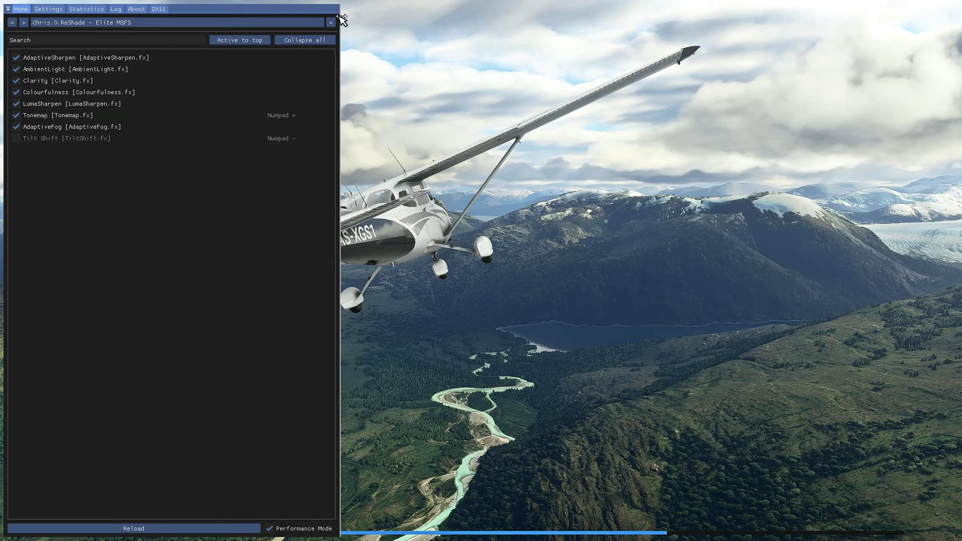
{"action": "left_click", "coordinate": [123, 527]}
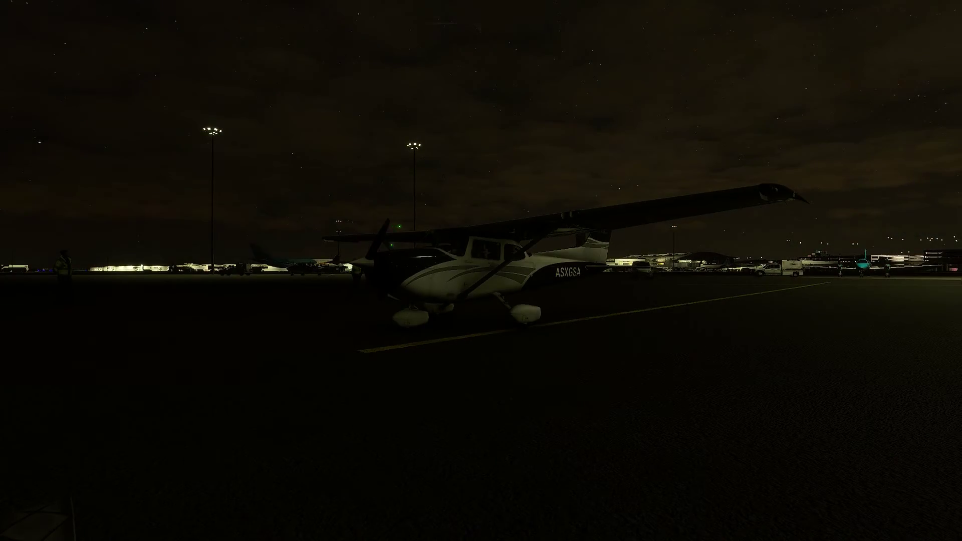
Switch on the landing light of the aircraft parked at night
{"action": "key", "text": "ctrl+1"}
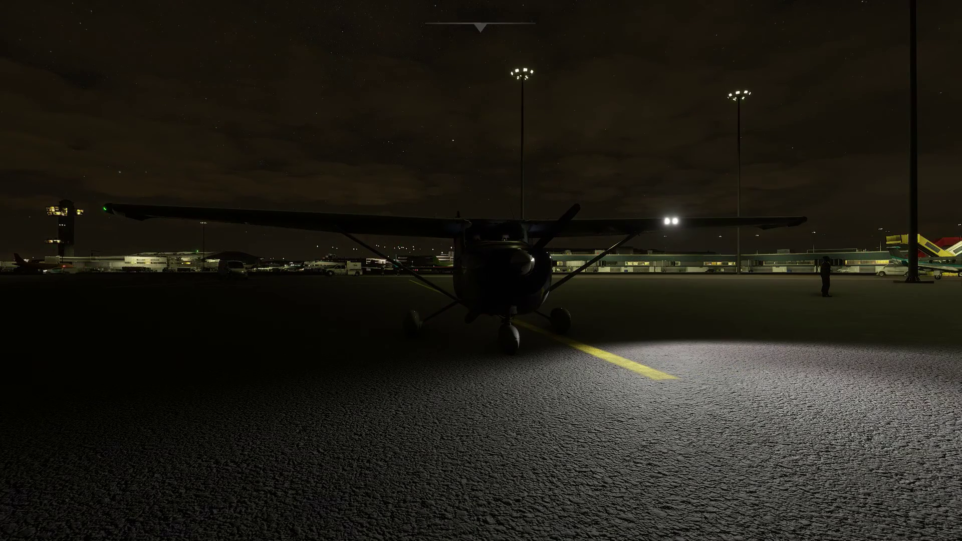